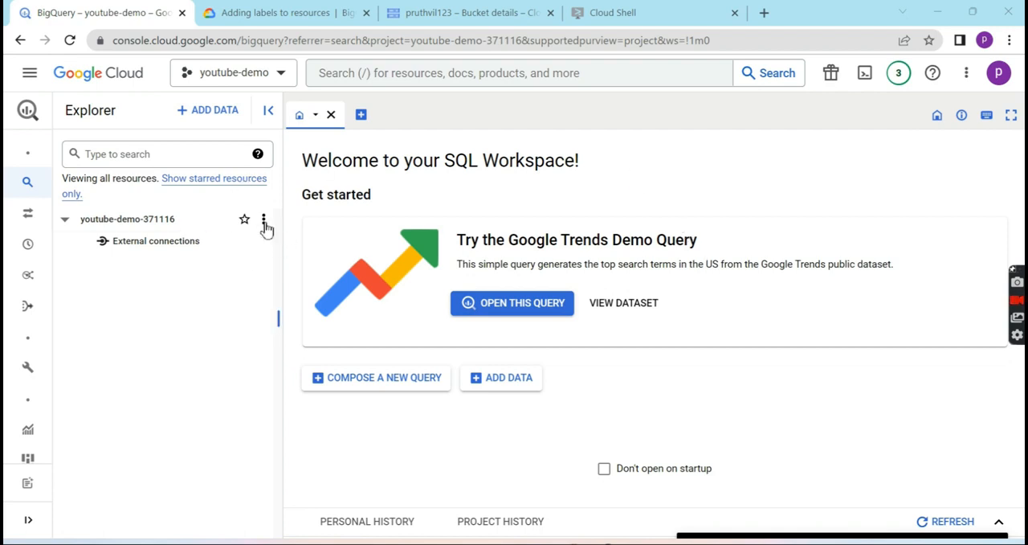
# - Start a new dataset in the youtube-demo-371116 project with the dataset ID pruthvi_it_center
pyautogui.click(264, 220)
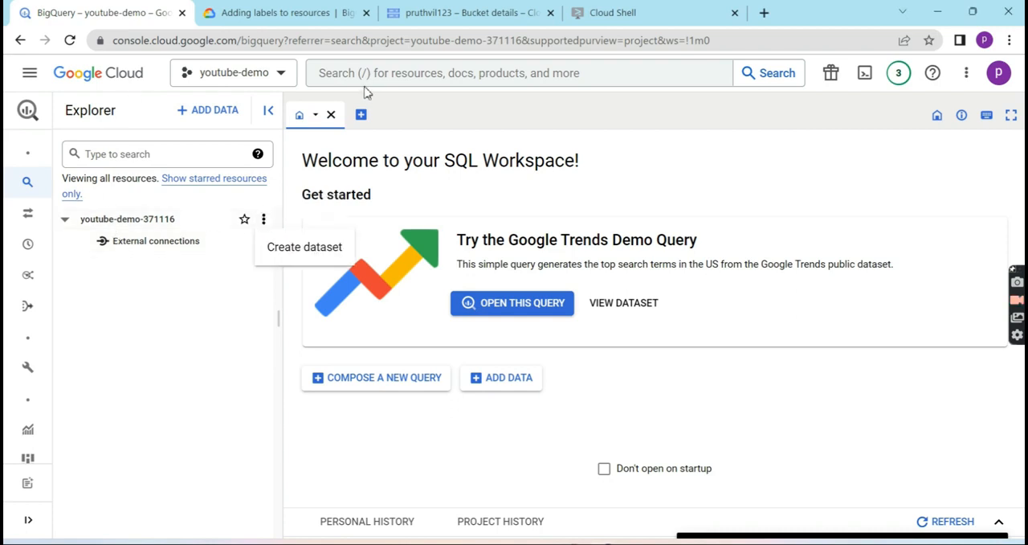
pyautogui.click(338, 69)
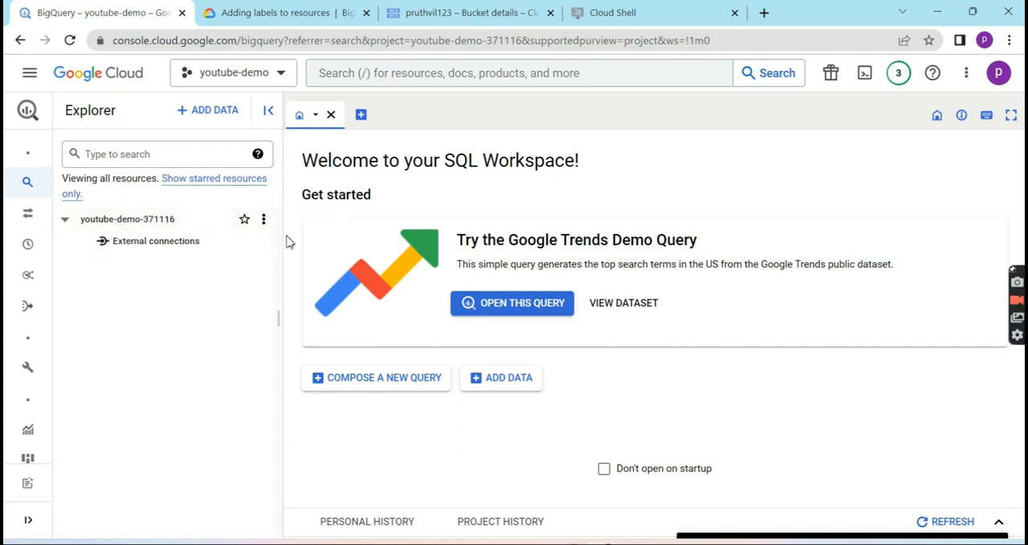
pyautogui.click(263, 225)
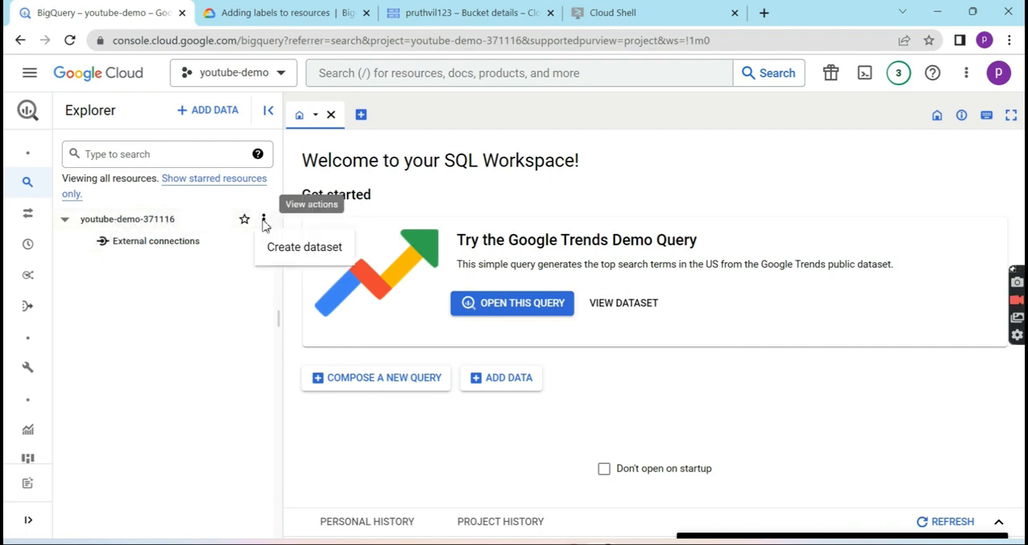
pyautogui.click(310, 249)
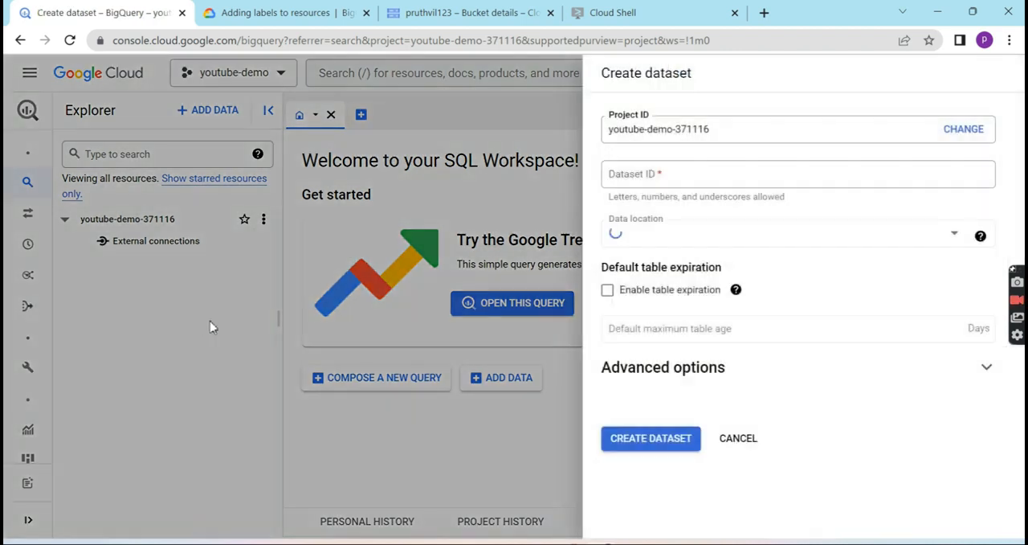
pyautogui.click(685, 185)
pyautogui.click(710, 207)
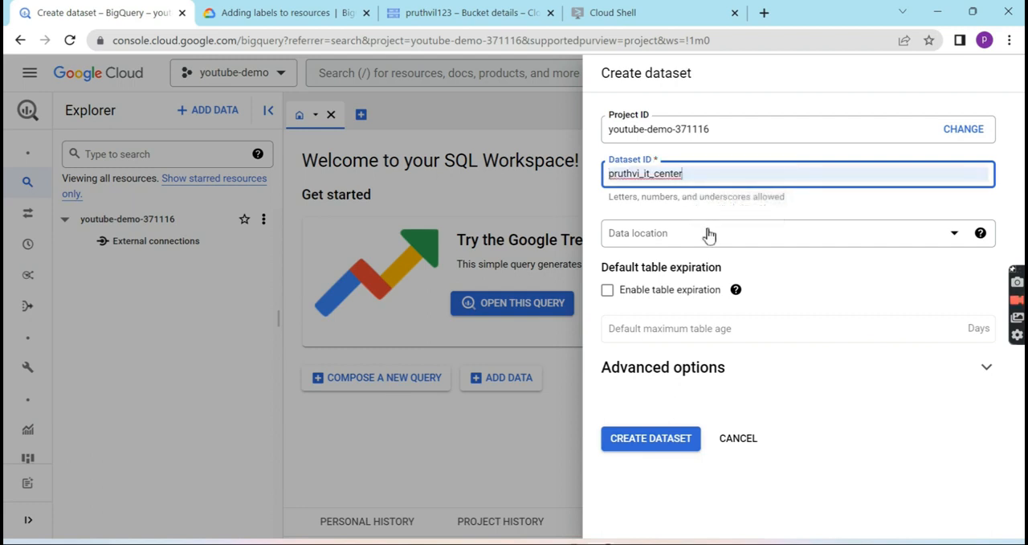
pyautogui.click(795, 211)
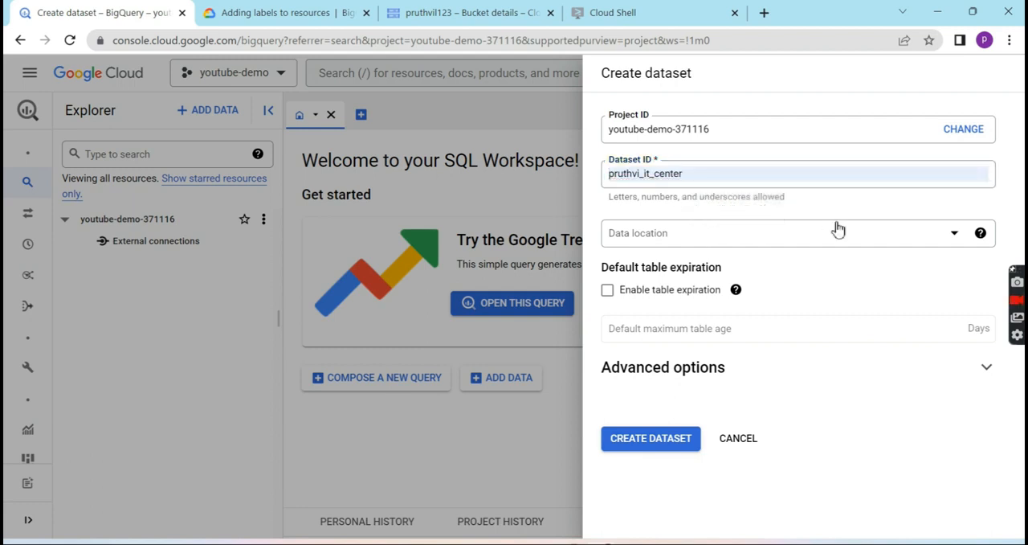
# - Set the new dataset's data location to us-west4 (Las Vegas)
pyautogui.click(853, 233)
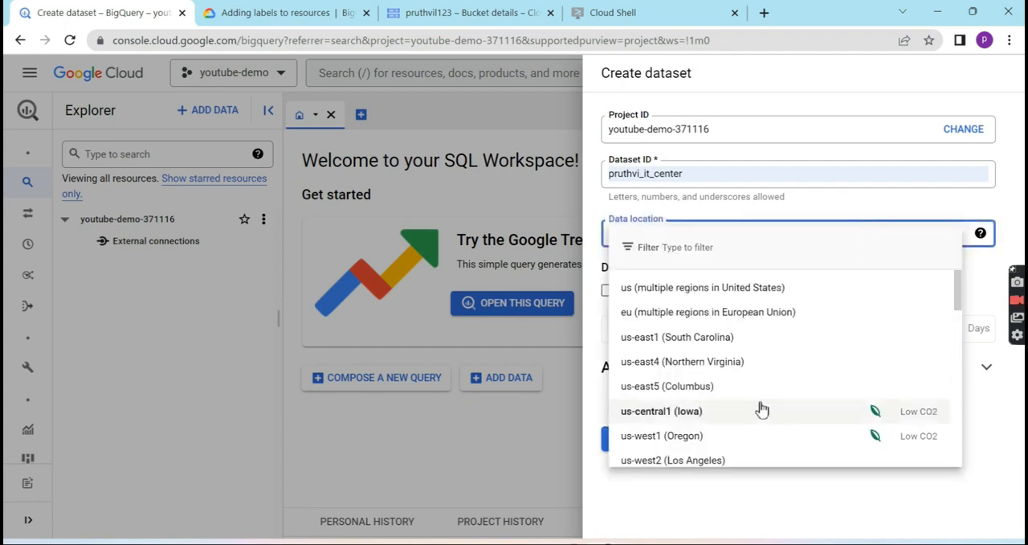
pyautogui.scroll(-10, 762, 409)
pyautogui.scroll(5, 761, 409)
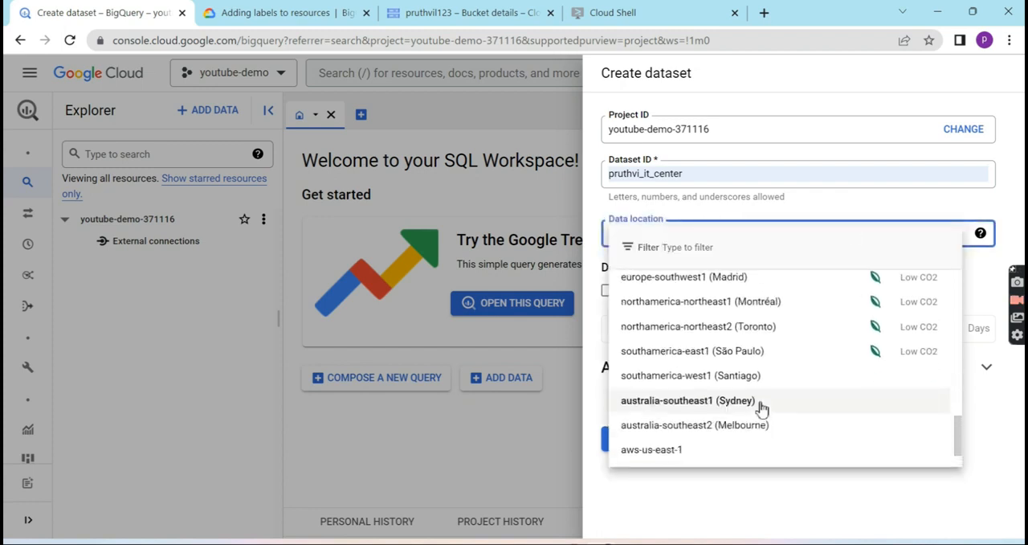
pyautogui.scroll(6, 761, 409)
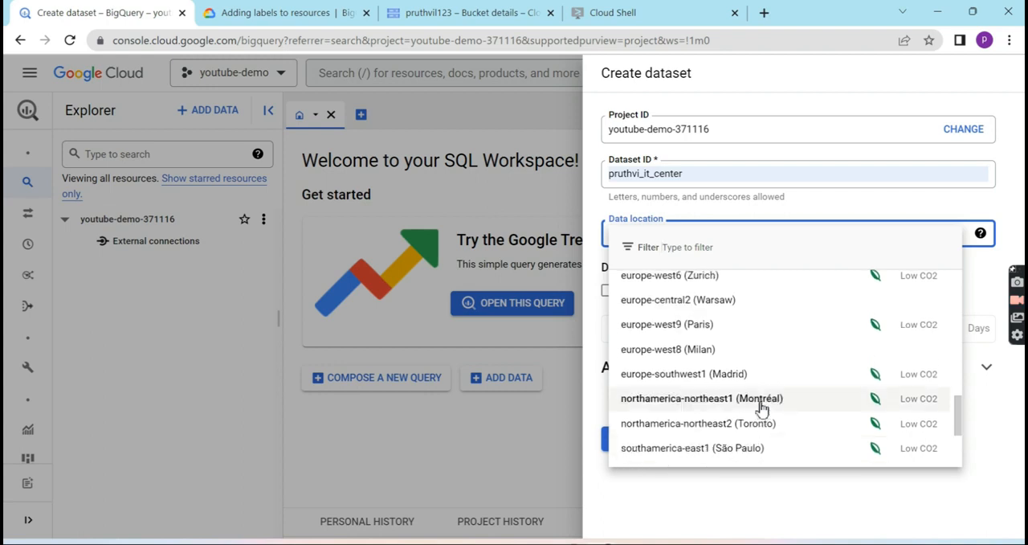
pyautogui.scroll(15, 762, 408)
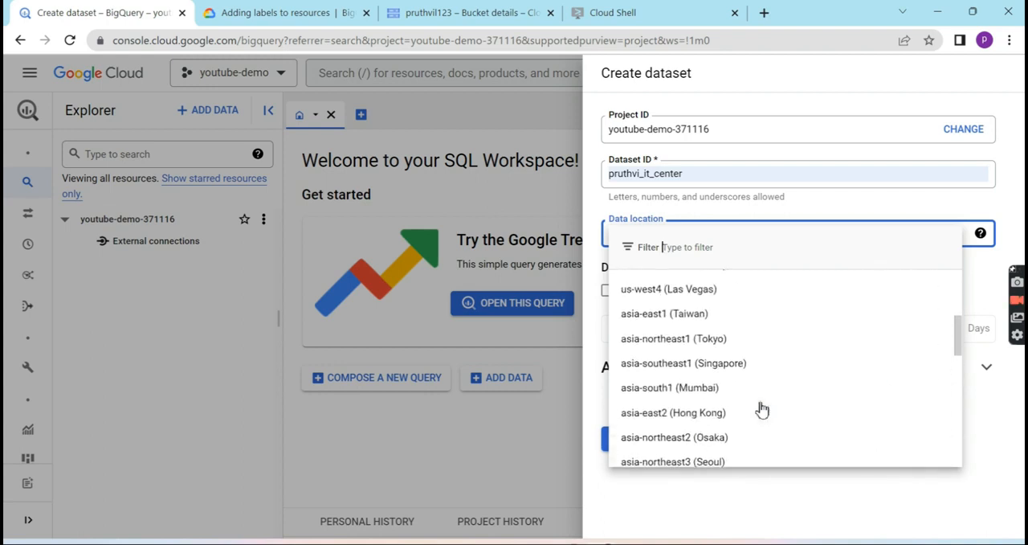
pyautogui.scroll(-20, 761, 409)
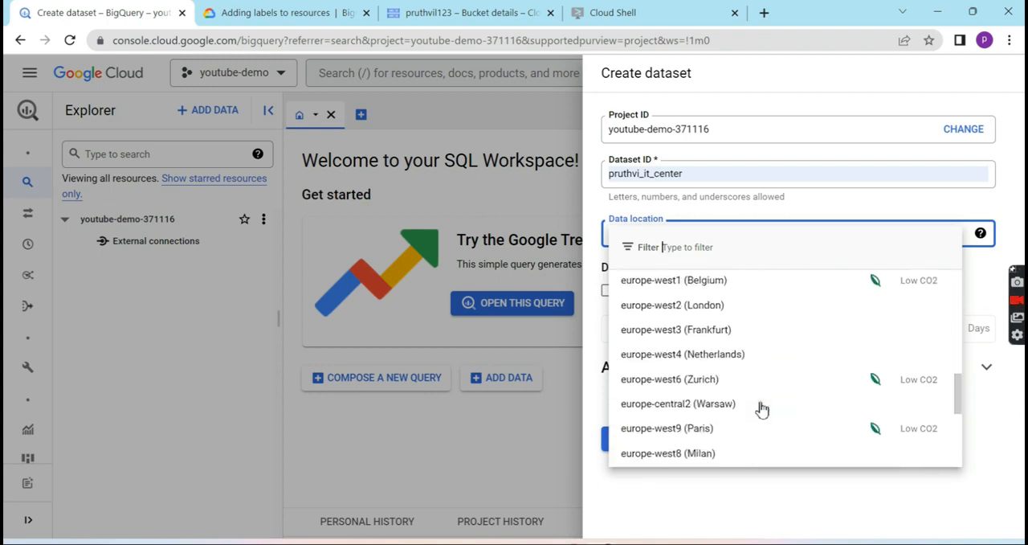
pyautogui.scroll(5, 761, 409)
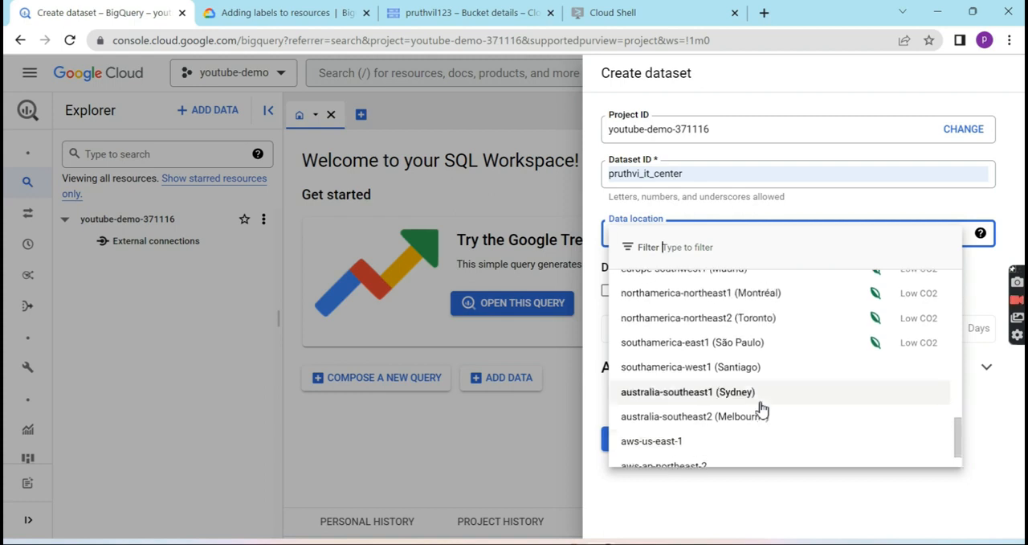
pyautogui.scroll(3, 761, 409)
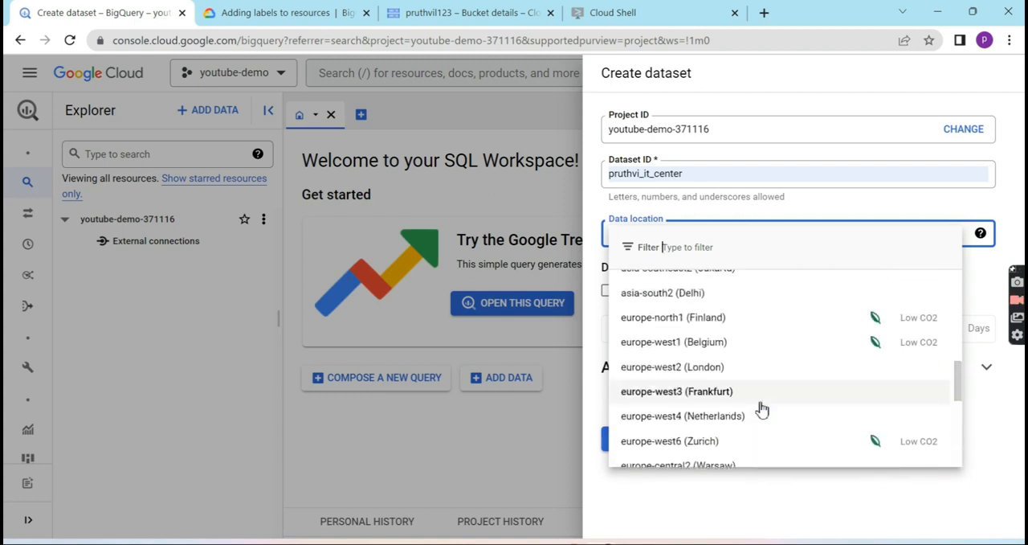
pyautogui.scroll(3, 762, 408)
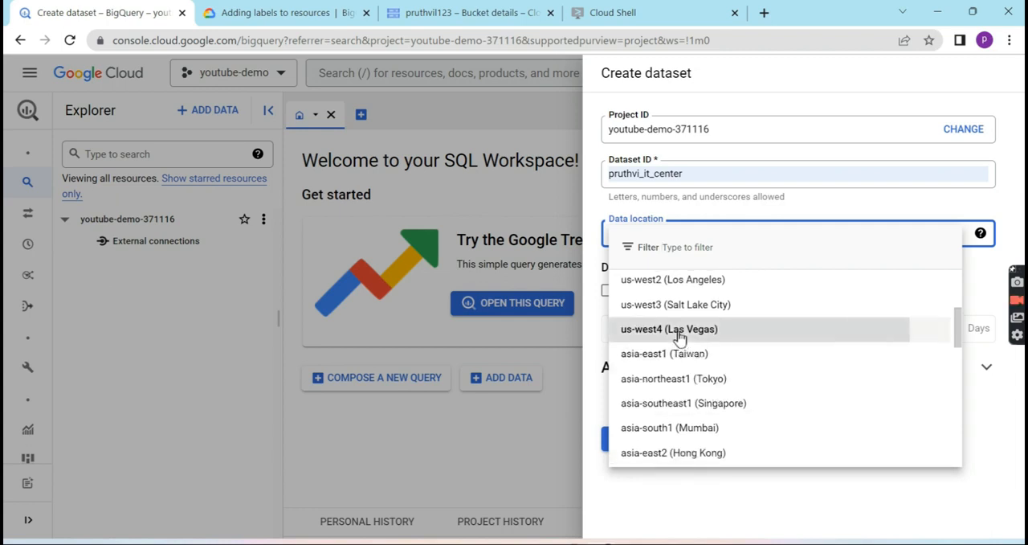
pyautogui.click(680, 337)
# - Enable table expiration with a default maximum table age of 0.05 days and create the dataset
pyautogui.click(608, 293)
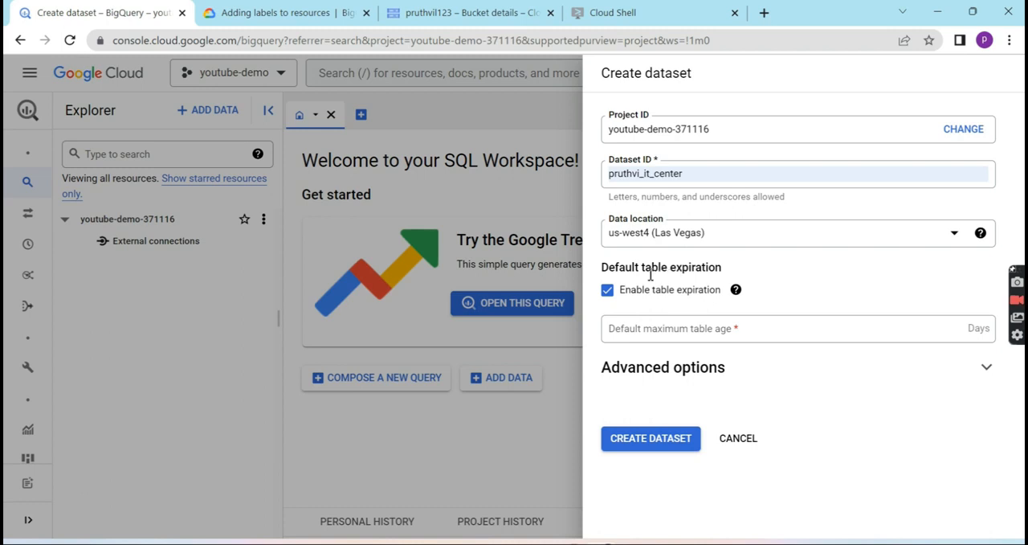
pyautogui.moveTo(737, 285)
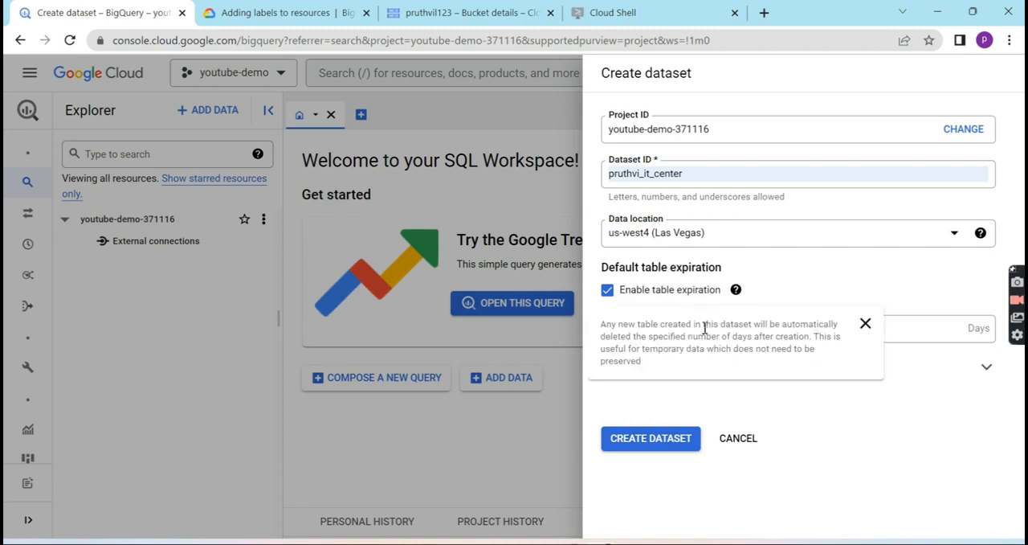
pyautogui.click(865, 321)
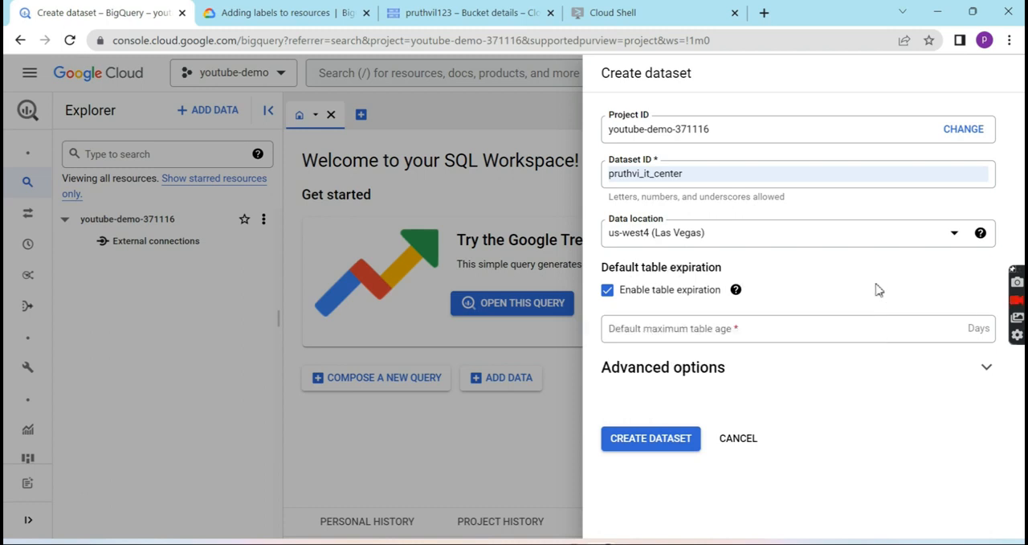
pyautogui.click(851, 325)
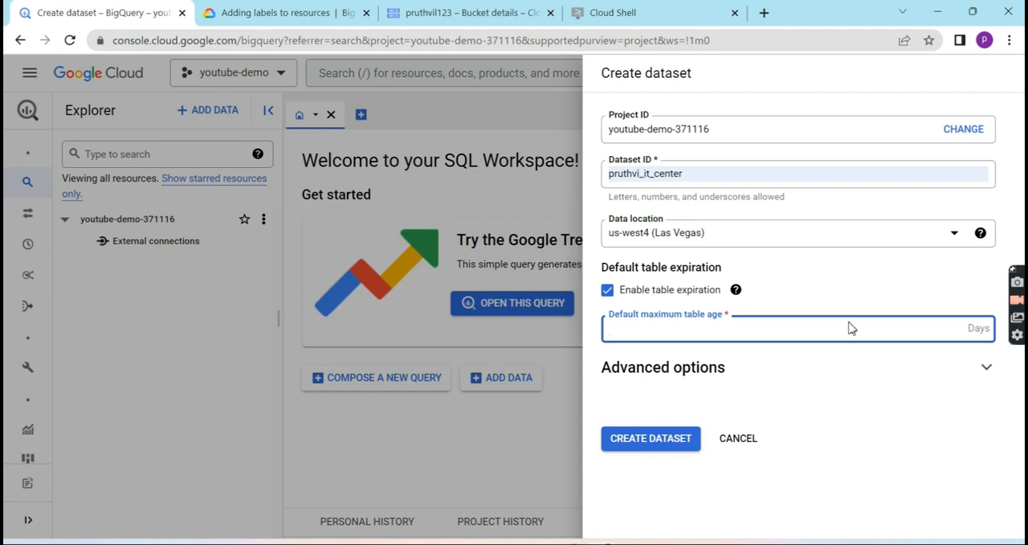
pyautogui.write('3')
pyautogui.press('BackSpace')
pyautogui.write('0.05')
pyautogui.click(659, 442)
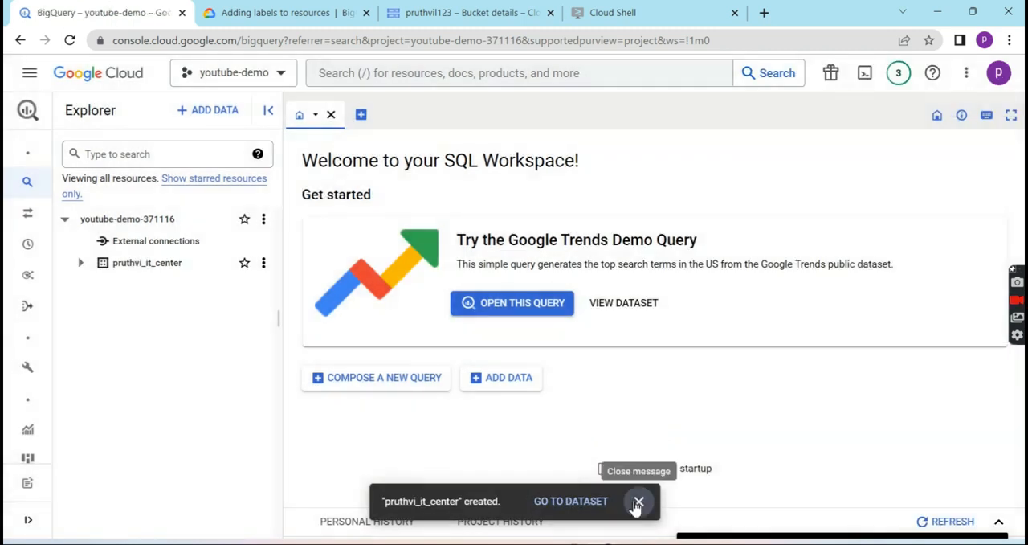
pyautogui.click(637, 502)
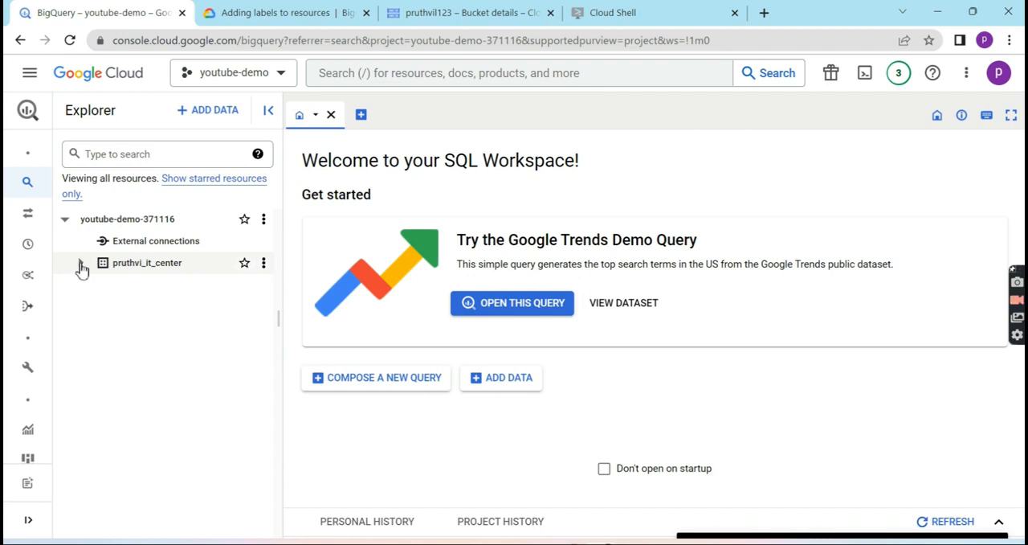
# - Start a new table in the pruthvi_it_center dataset with Google Cloud Storage as its source
pyautogui.click(265, 267)
pyautogui.click(297, 361)
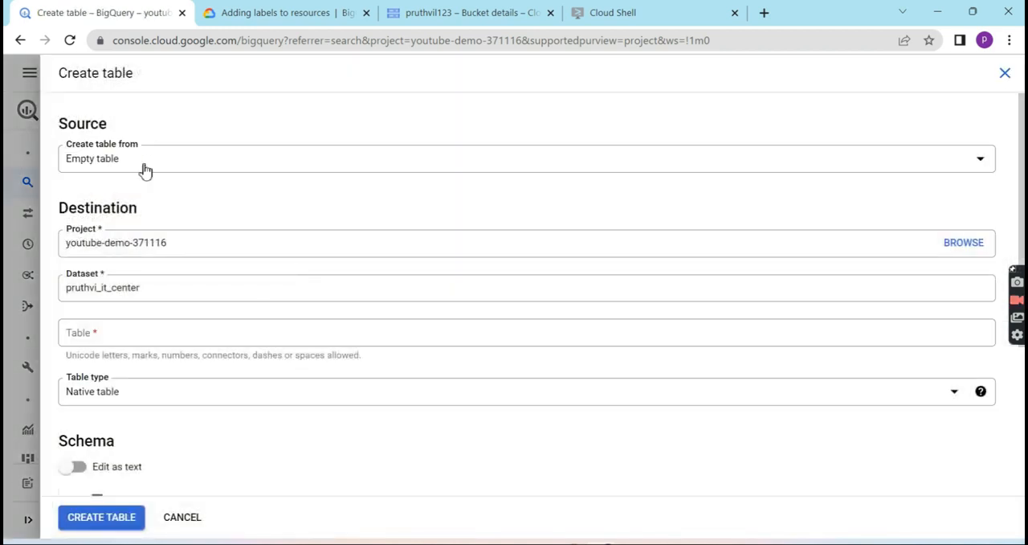
pyautogui.click(146, 170)
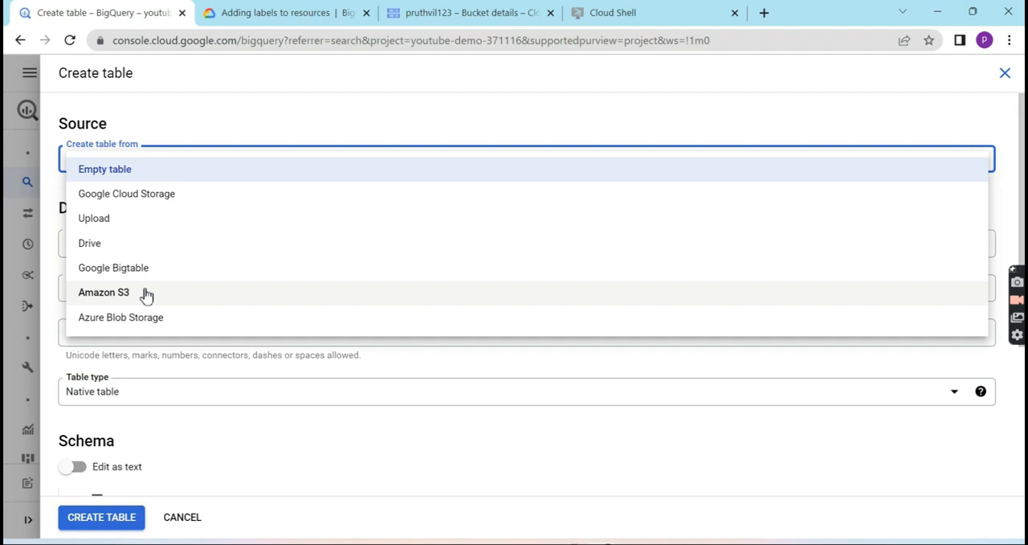
pyautogui.click(120, 203)
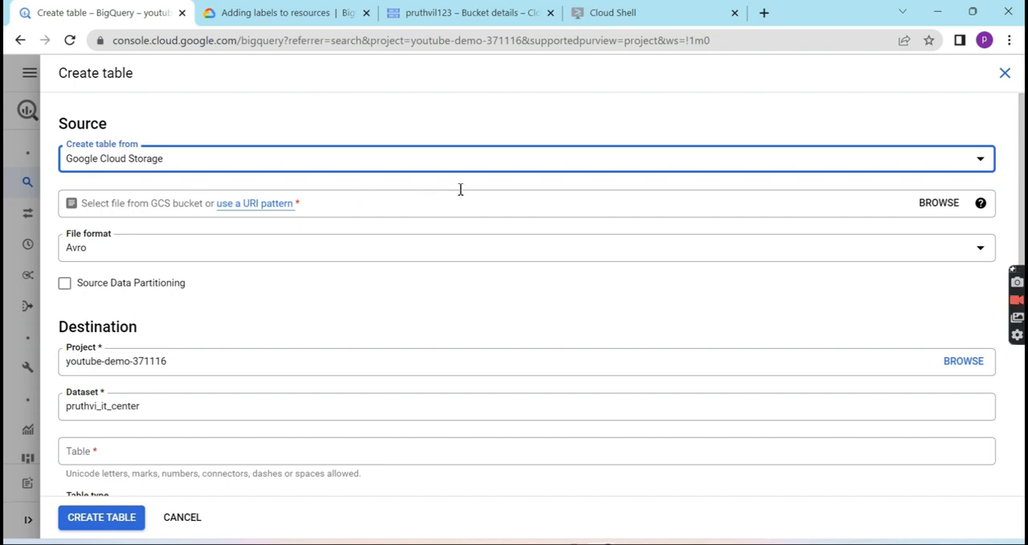
# - Choose Air_Traffic_Passenger_Statistics.csv from the pruthvil123 bucket as the table's source file
pyautogui.click(938, 203)
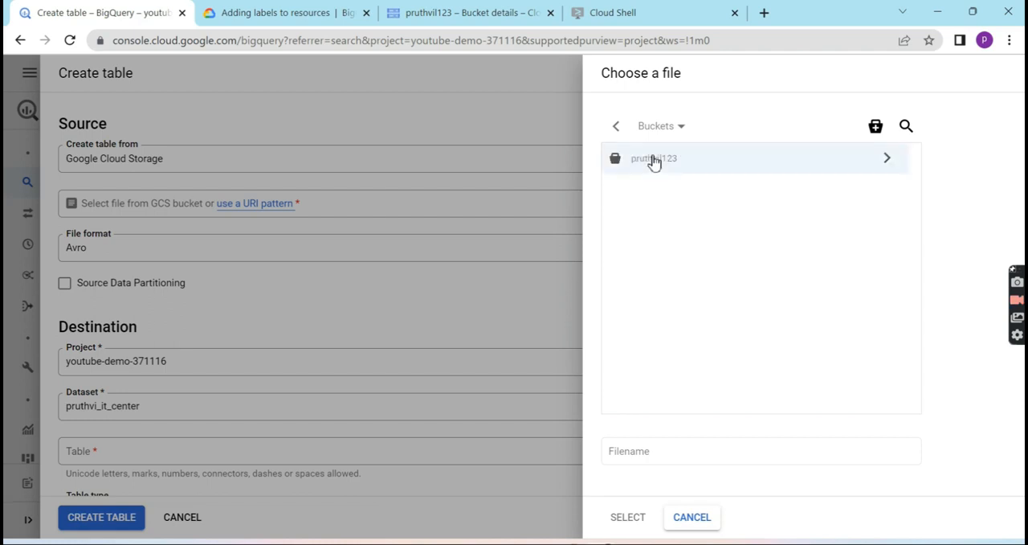
pyautogui.click(654, 160)
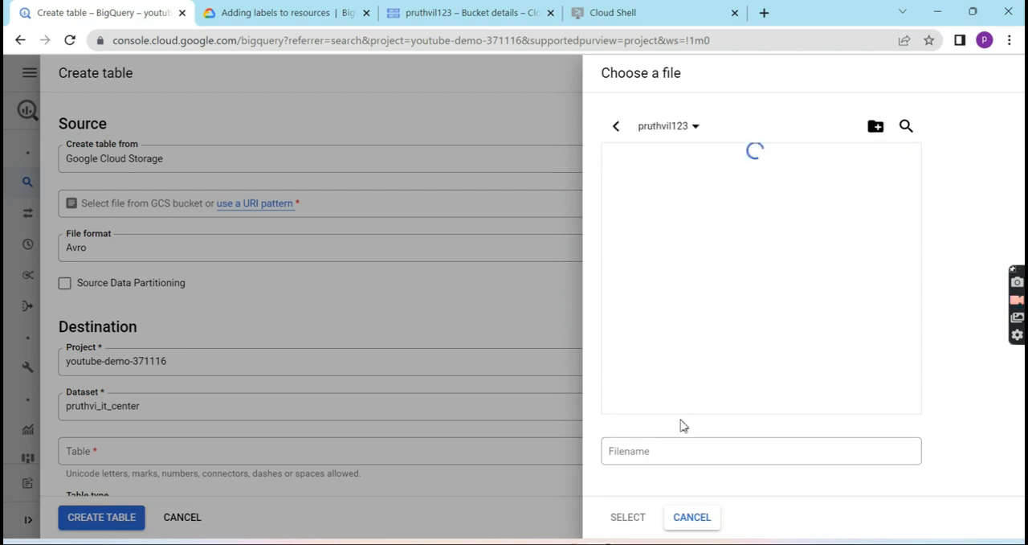
pyautogui.click(656, 160)
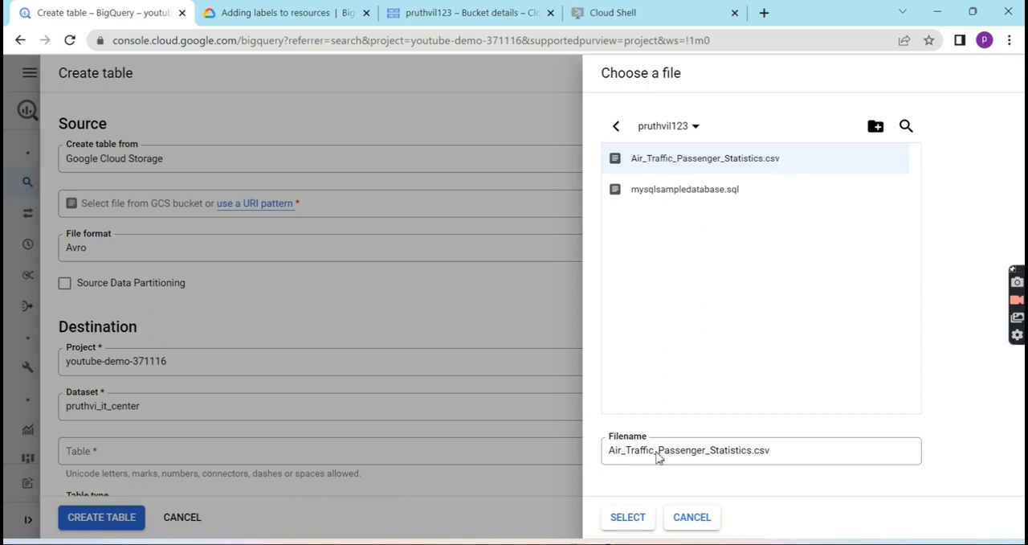
pyautogui.click(630, 520)
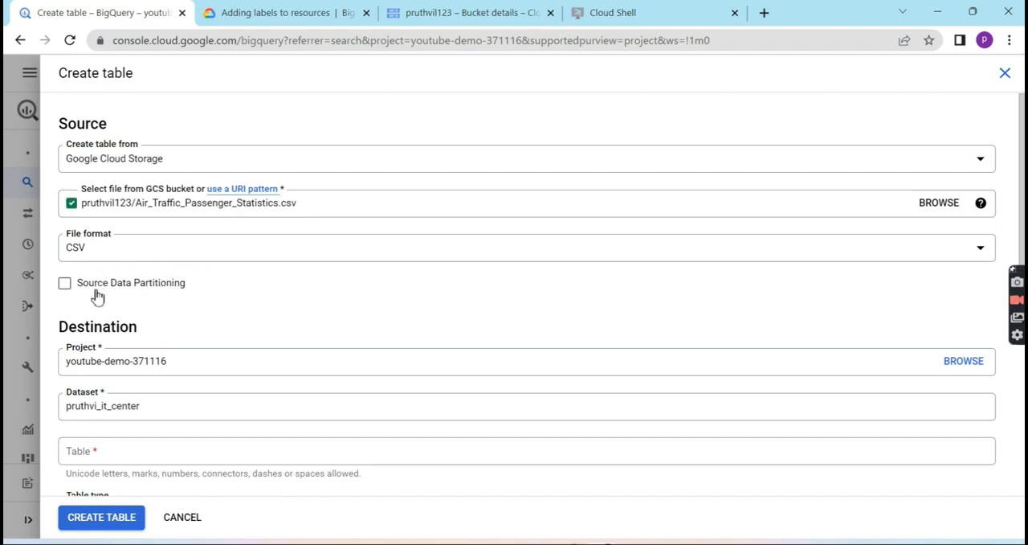
# - Name the destination table after the first word of the dataset ID and enable automatic schema detection
pyautogui.scroll(-3, 107, 321)
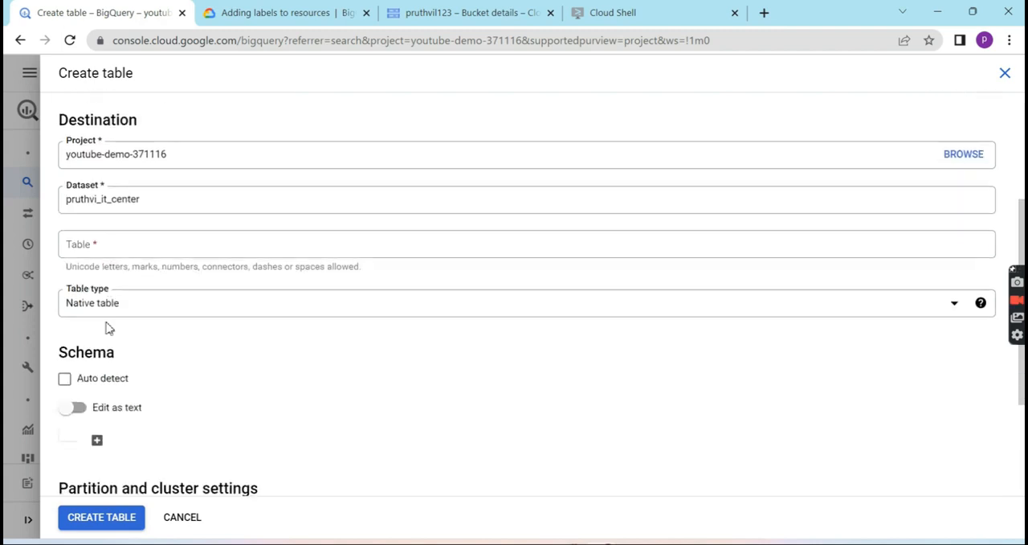
pyautogui.click(110, 239)
pyautogui.click(160, 276)
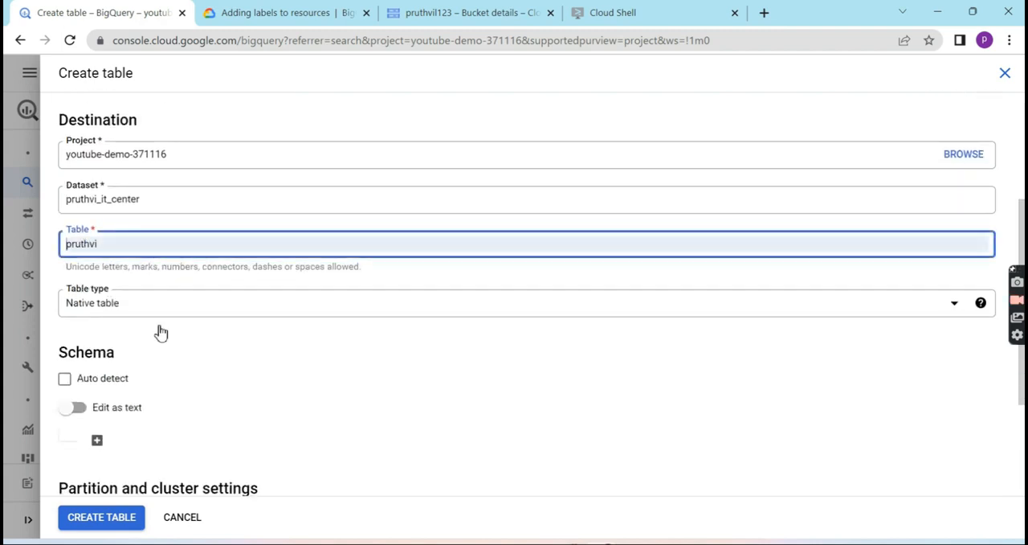
pyautogui.click(156, 347)
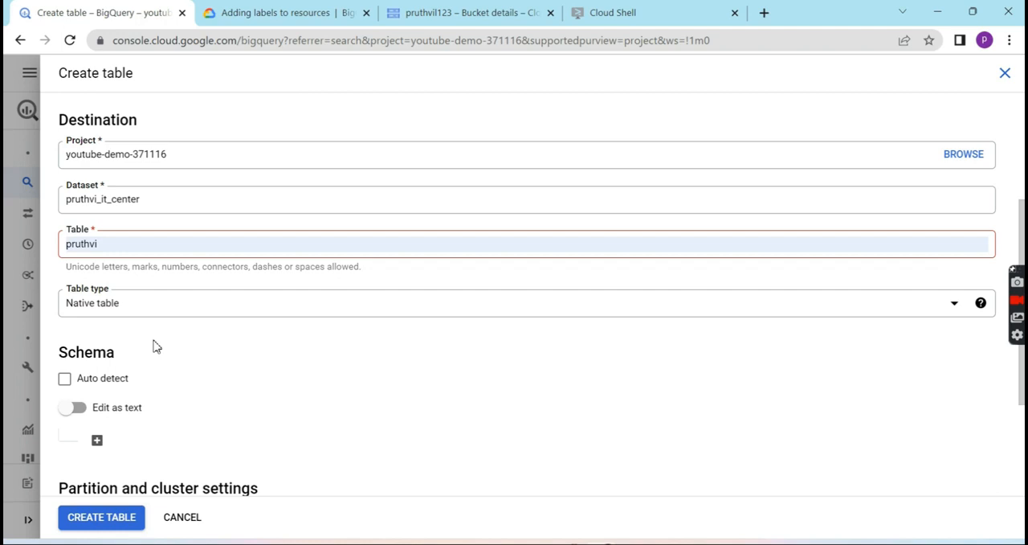
pyautogui.scroll(-2, 156, 344)
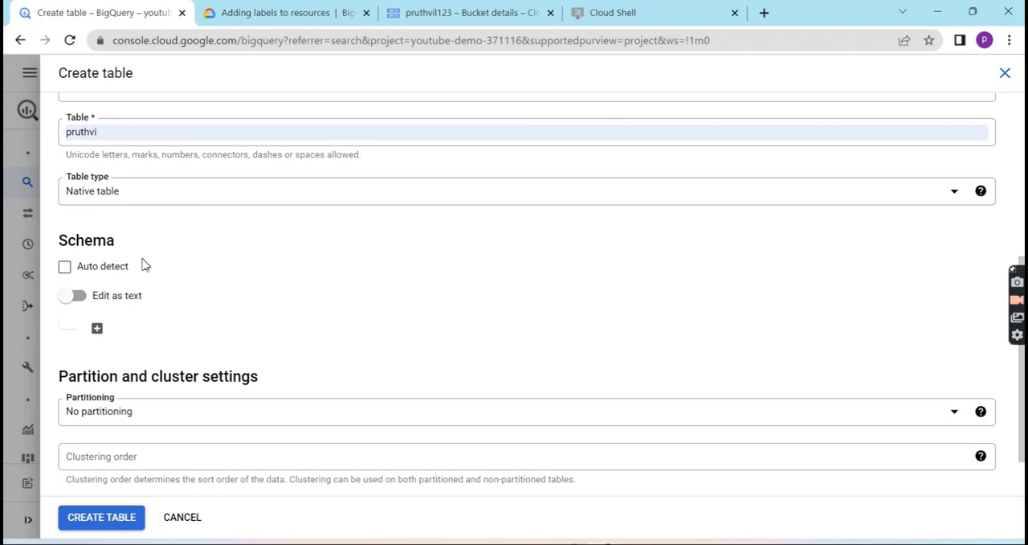
pyautogui.click(68, 272)
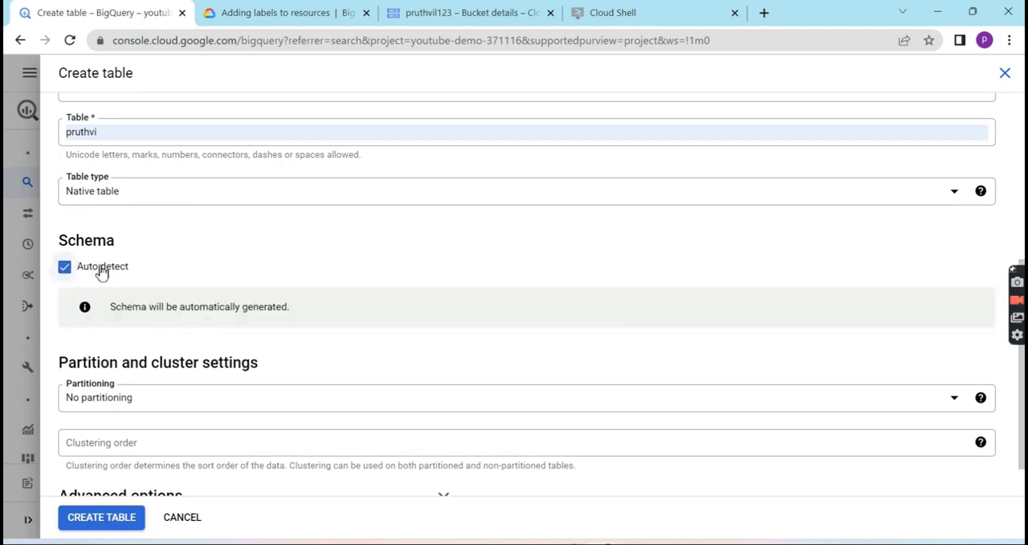
pyautogui.scroll(-1, 179, 261)
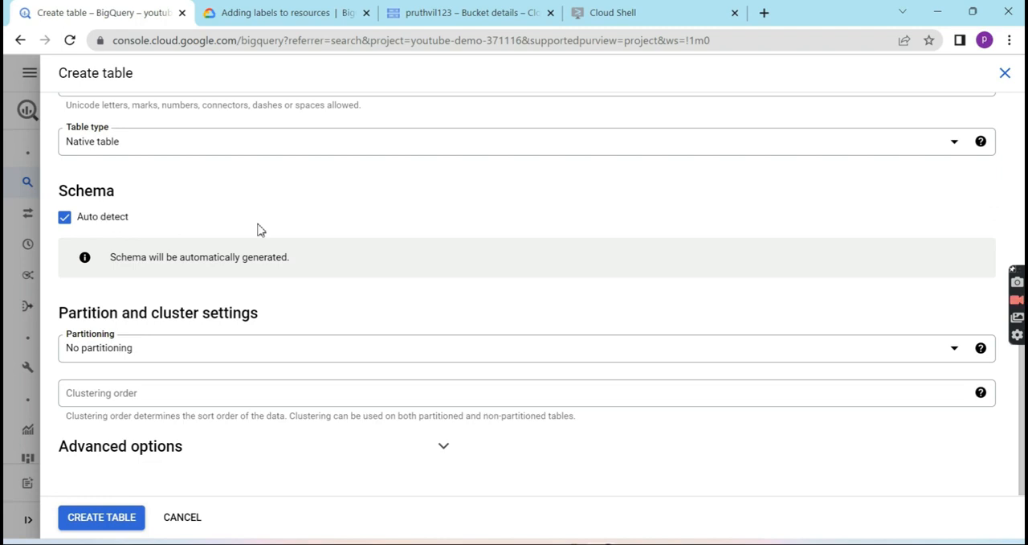
pyautogui.scroll(5, 259, 230)
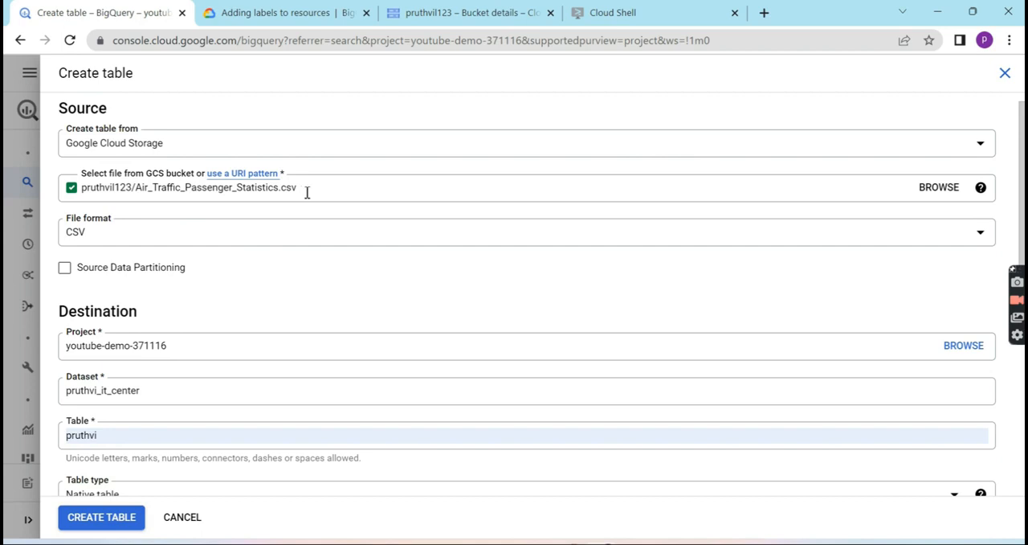
pyautogui.scroll(-5, 267, 360)
pyautogui.scroll(2, 267, 361)
pyautogui.scroll(-2, 266, 365)
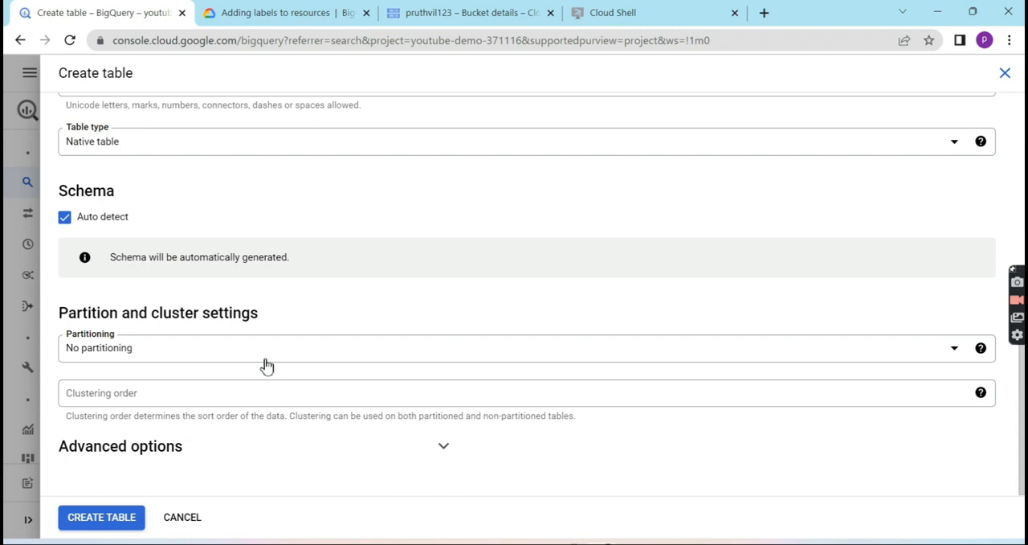
# - Create the table and expand the advanced options to view its load and encryption settings
pyautogui.click(120, 520)
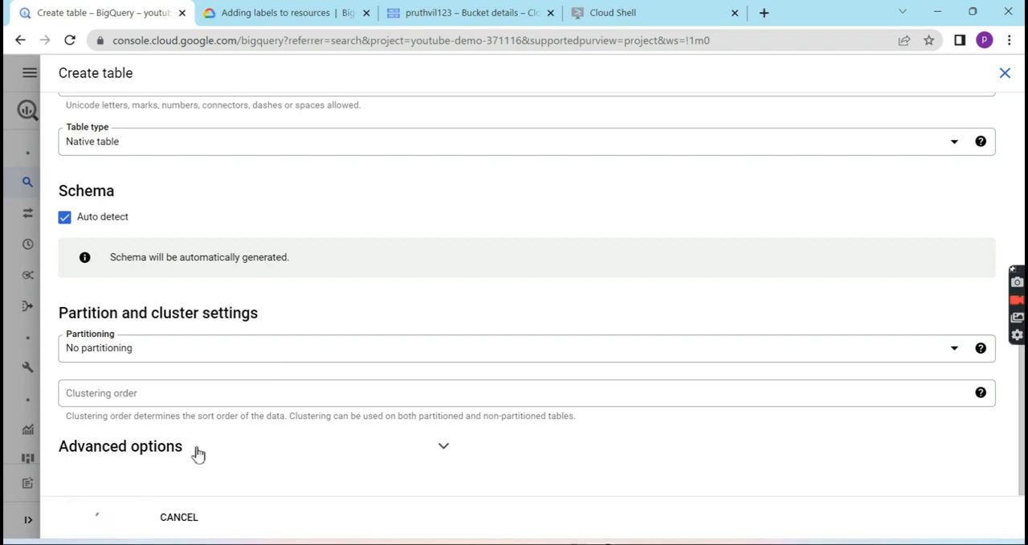
pyautogui.click(454, 441)
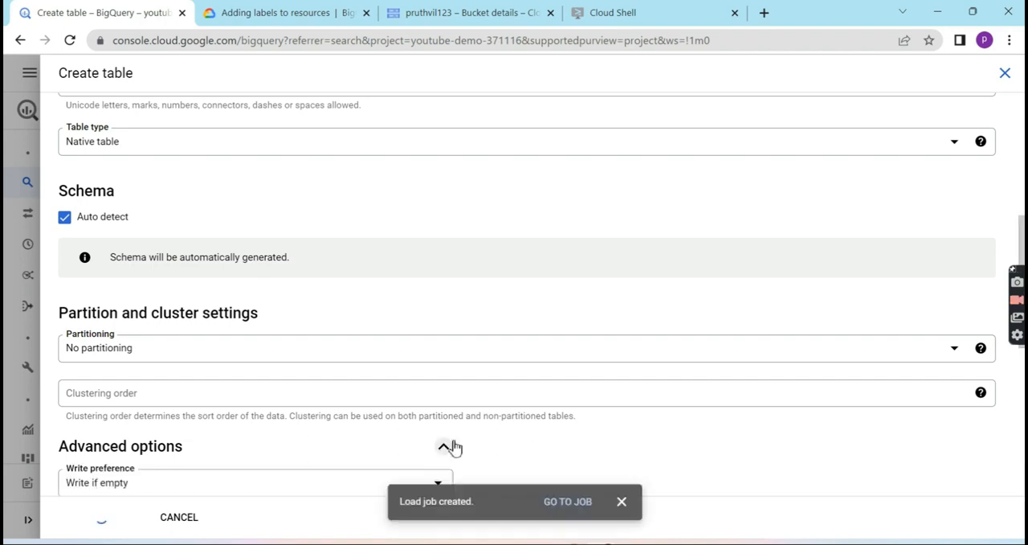
pyautogui.scroll(-4, 369, 434)
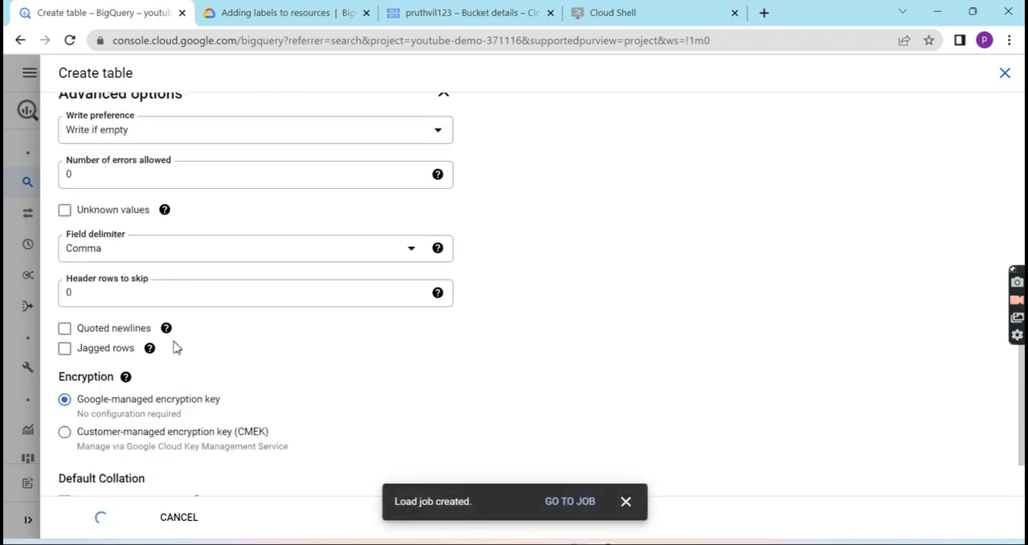
pyautogui.scroll(-2, 176, 347)
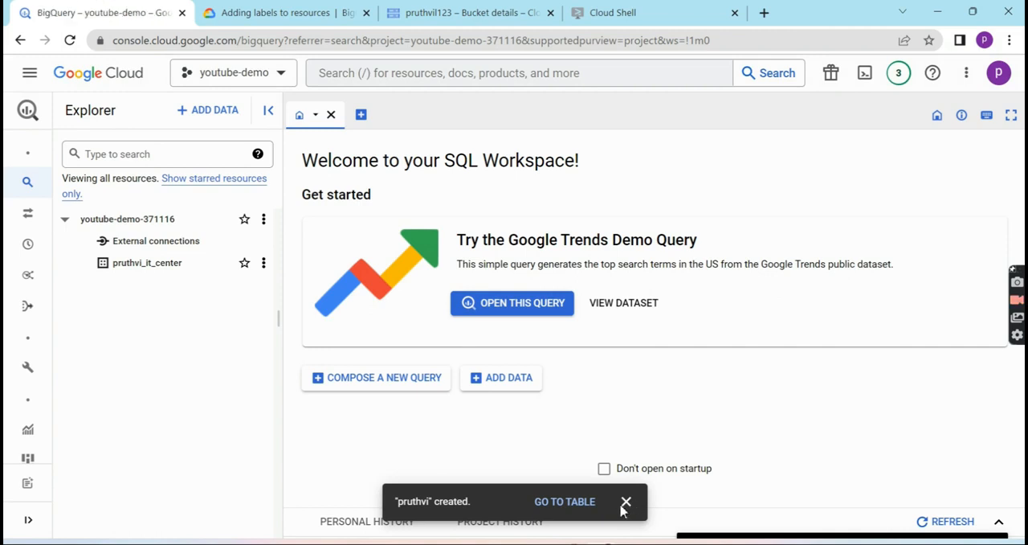
# - Open the new table in the pruthvi_it_center dataset and examine the field names, types and modes in its schema
pyautogui.click(167, 267)
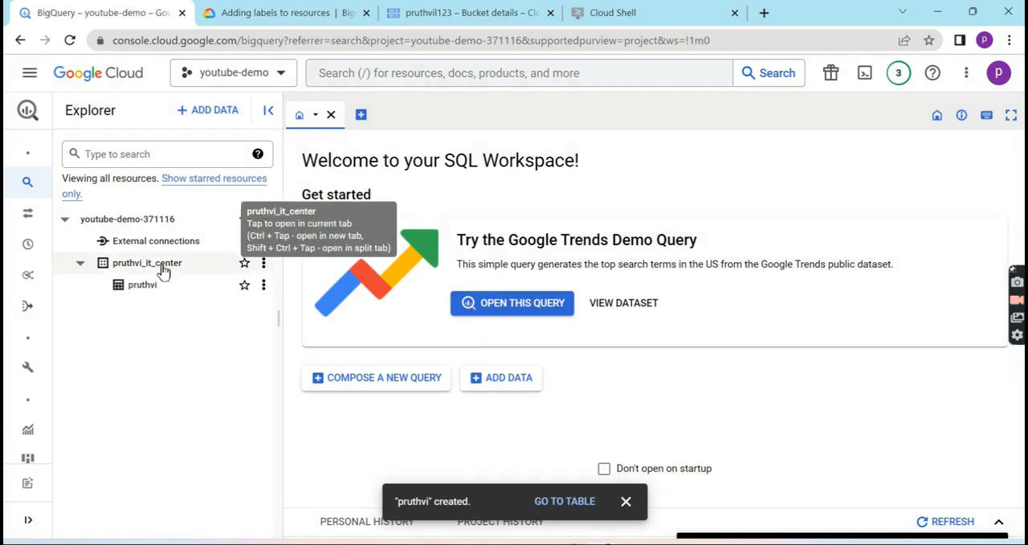
pyautogui.click(145, 286)
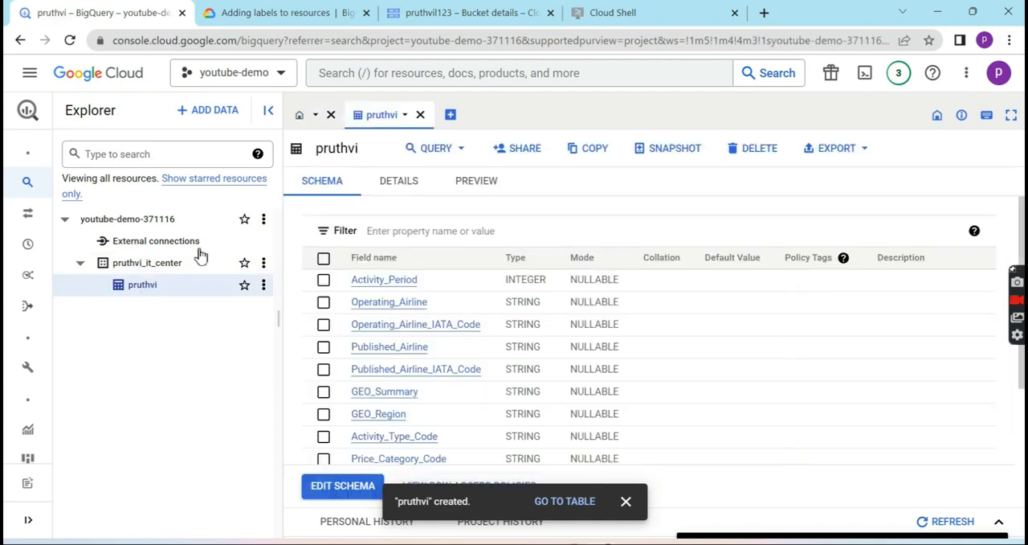
pyautogui.scroll(-1, 481, 351)
pyautogui.scroll(1, 481, 351)
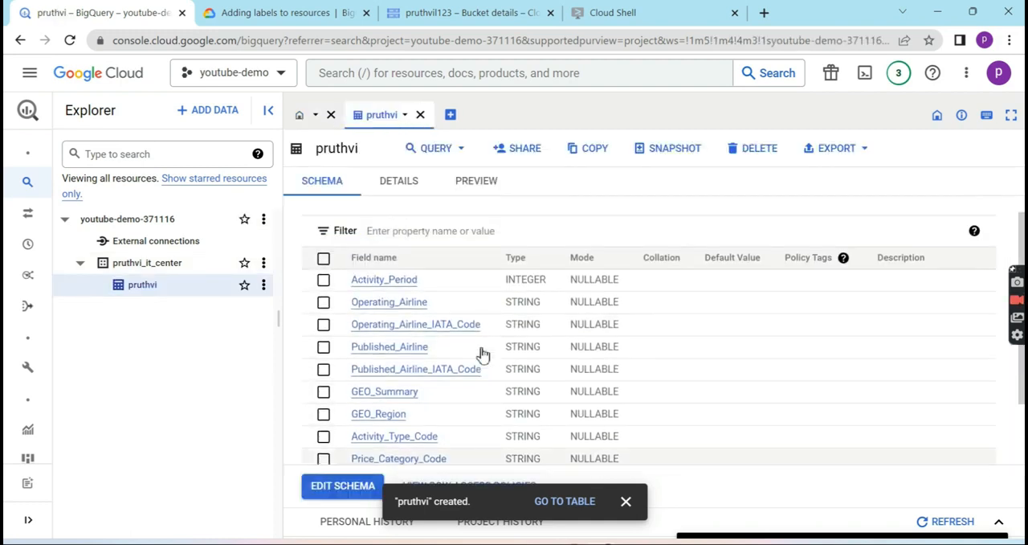
pyautogui.scroll(-1, 482, 354)
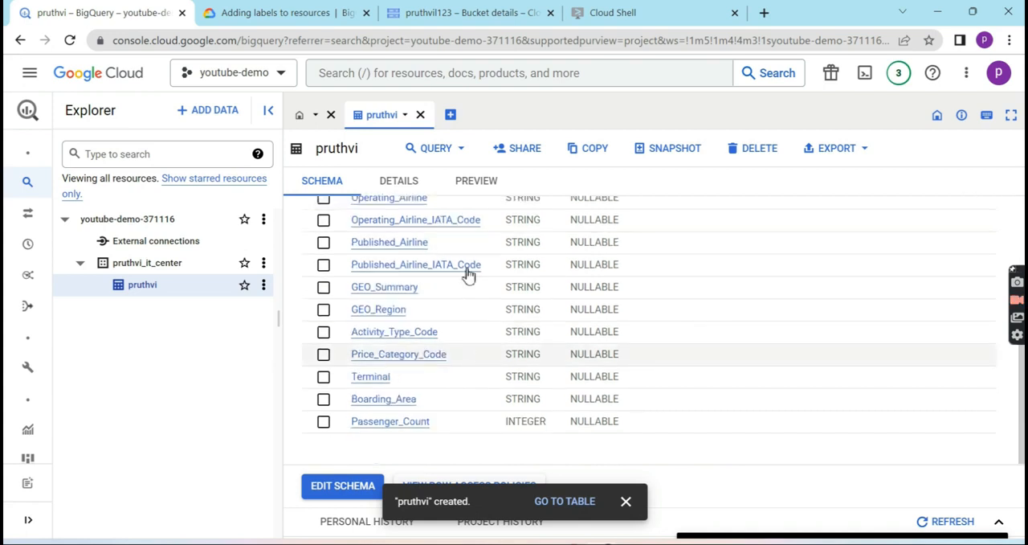
pyautogui.scroll(1, 404, 292)
pyautogui.scroll(-1, 404, 293)
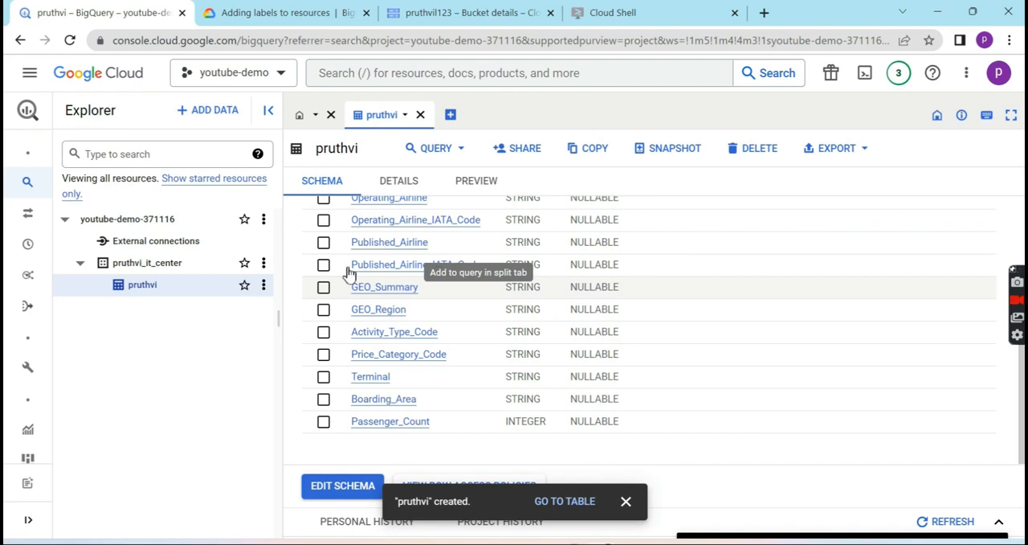
pyautogui.scroll(1, 379, 383)
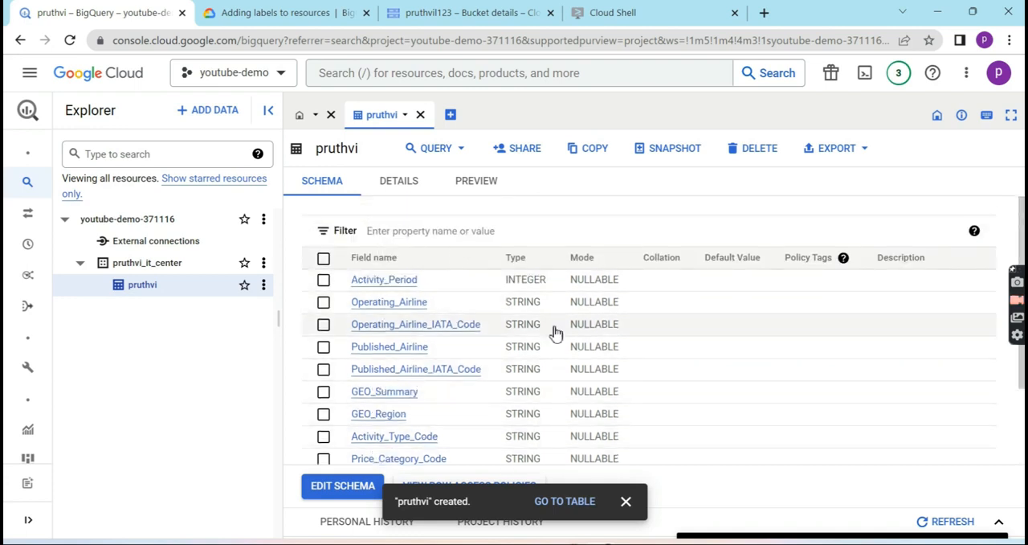
pyautogui.scroll(-1, 546, 363)
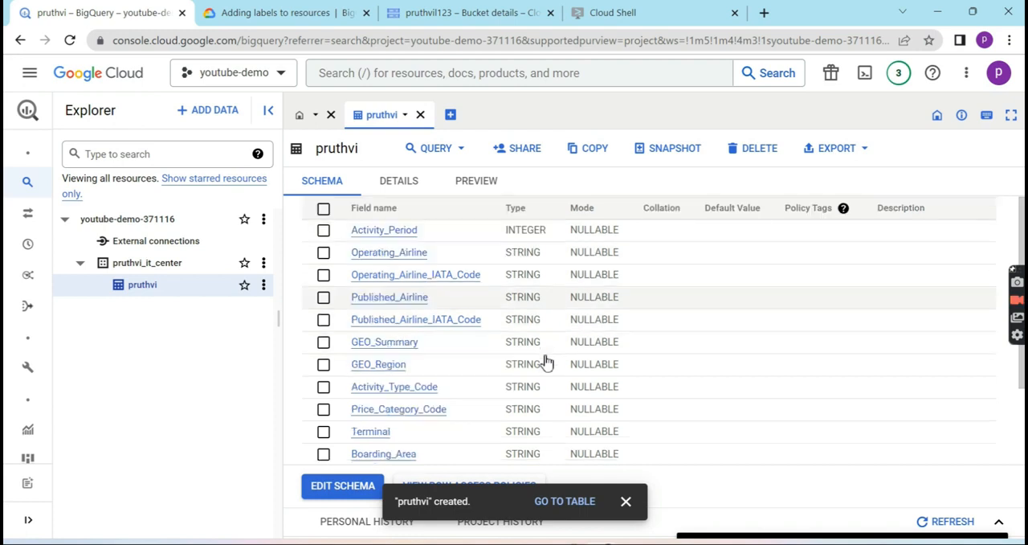
pyautogui.scroll(-1, 546, 363)
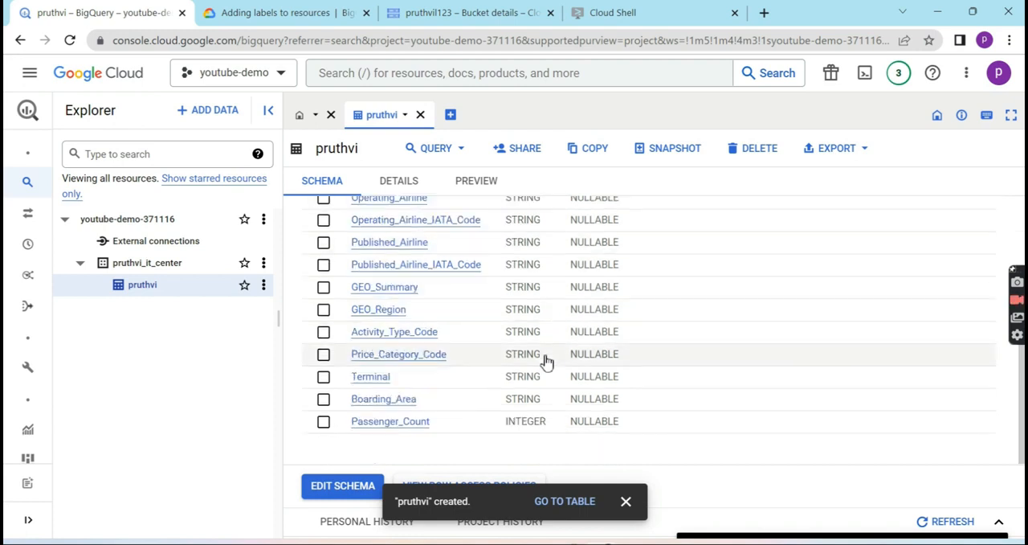
pyautogui.scroll(2, 546, 363)
# - Examine the table's details, including its expiration, data location and storage information
pyautogui.click(409, 195)
pyautogui.scroll(-3, 455, 392)
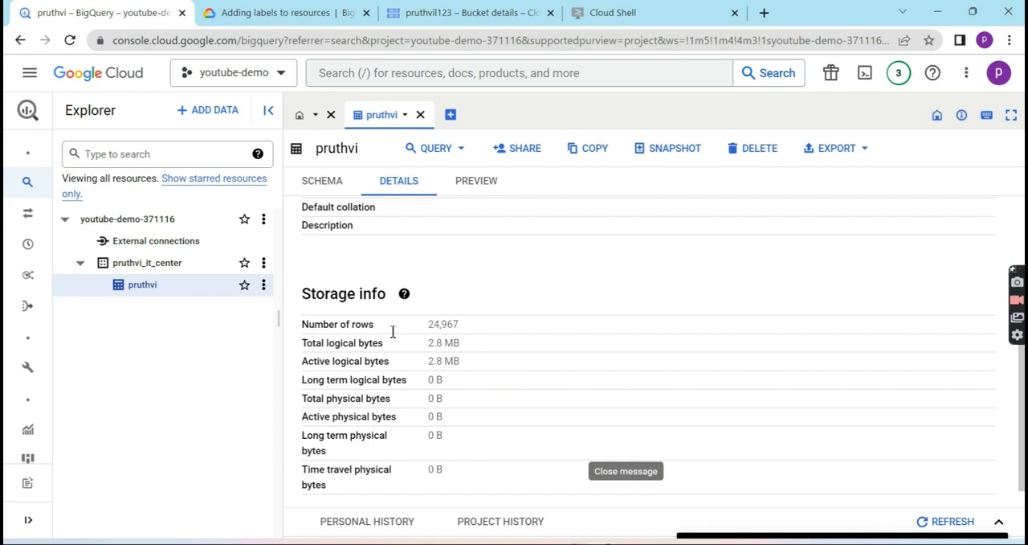
pyautogui.scroll(-1, 462, 336)
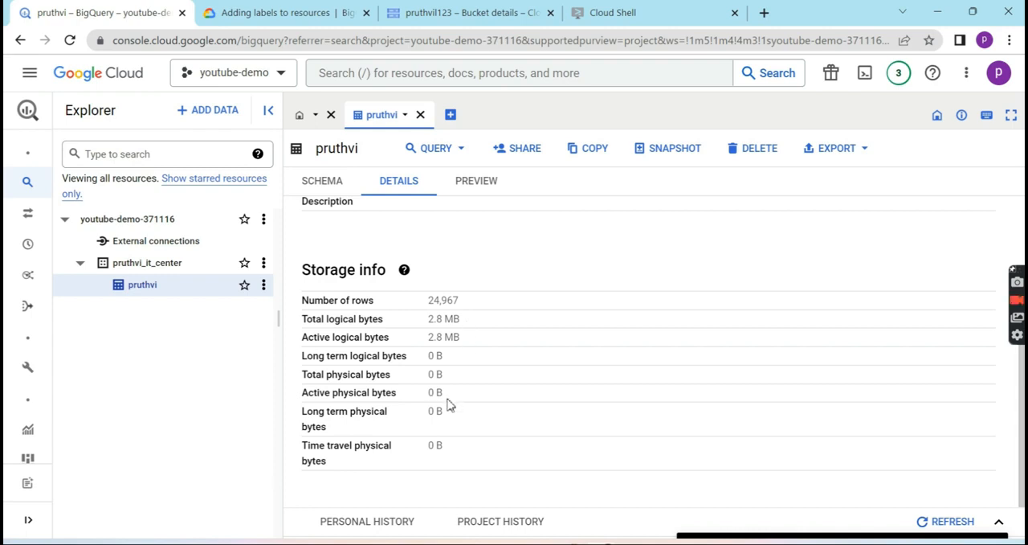
pyautogui.scroll(3, 449, 406)
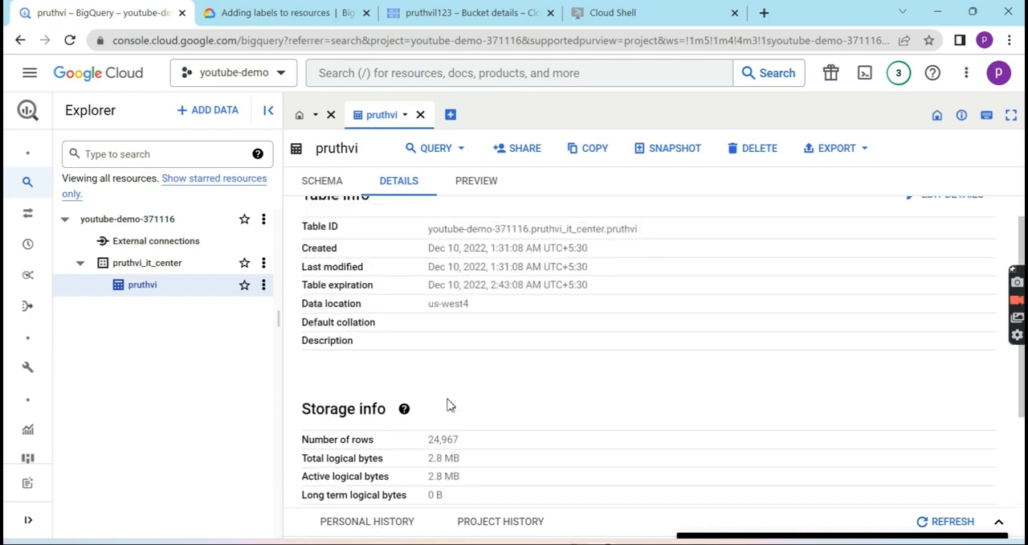
# - Try to preview the table's rows twice, and return to its schema
pyautogui.click(474, 184)
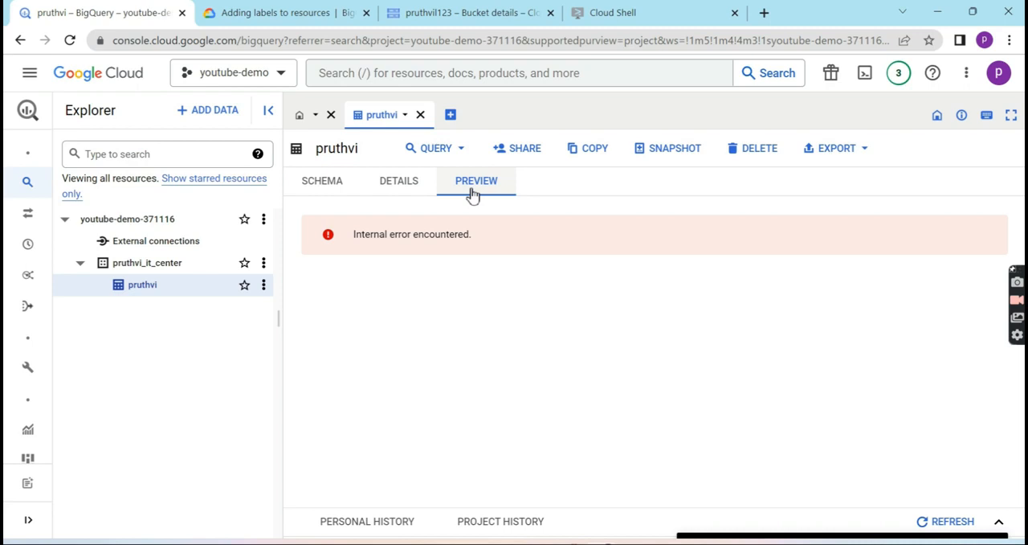
pyautogui.click(372, 186)
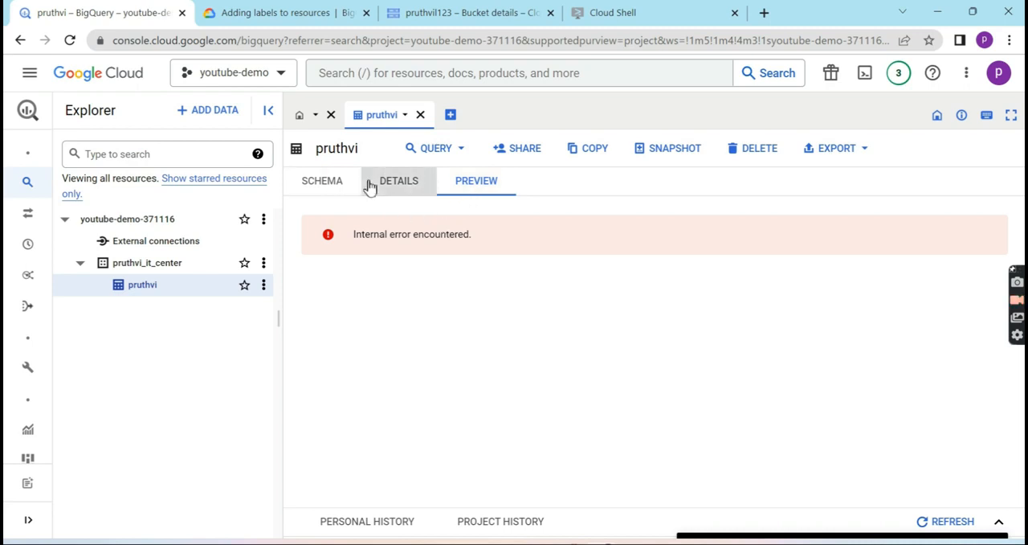
pyautogui.click(468, 187)
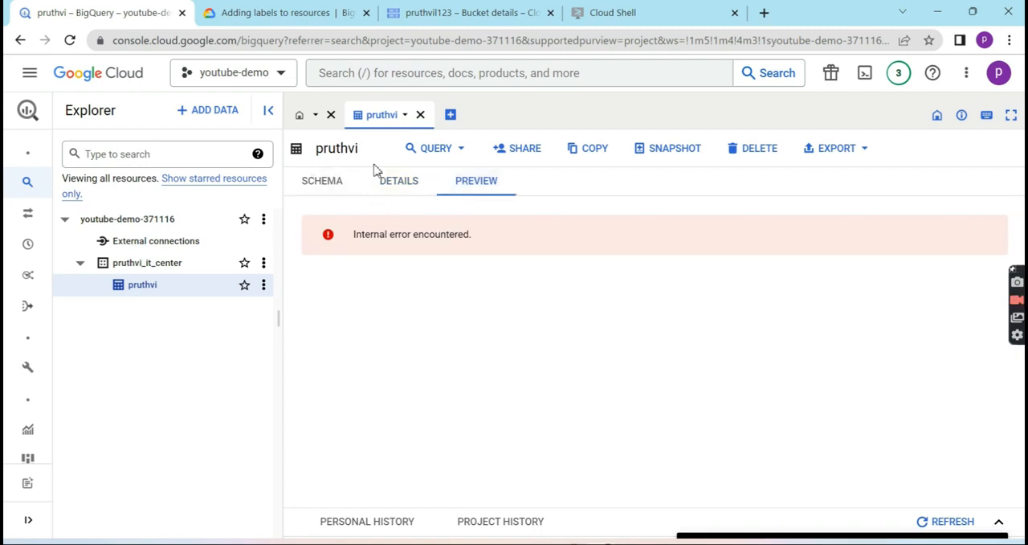
pyautogui.click(351, 200)
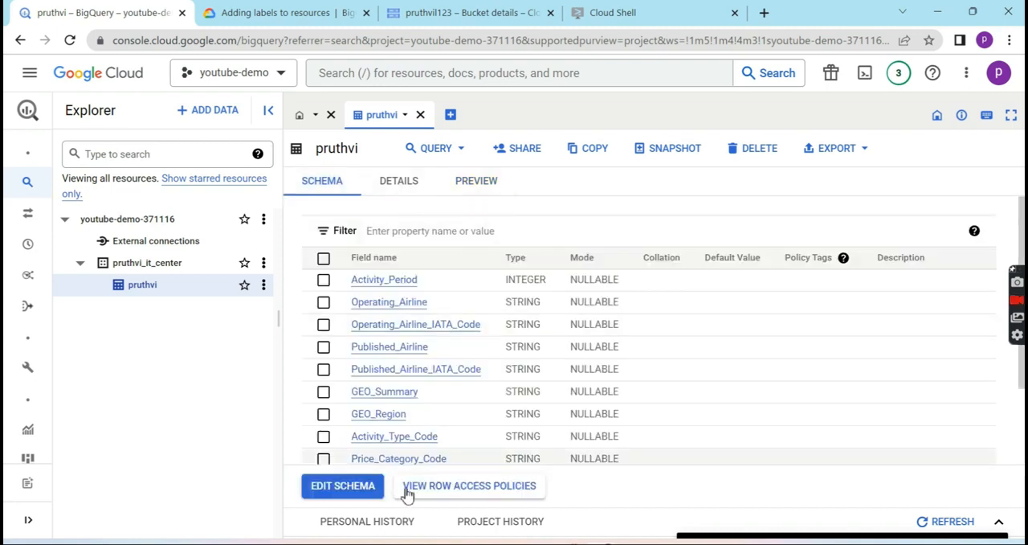
# - Query the table in a new tab, selecting all columns (*) with LIMIT 1000, run it and browse the returned rows
pyautogui.click(446, 149)
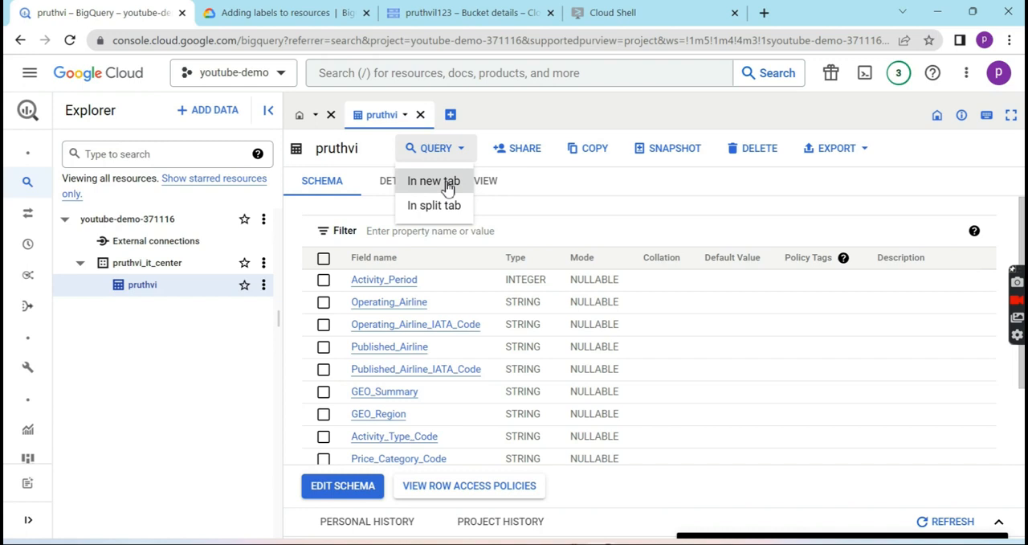
pyautogui.click(446, 183)
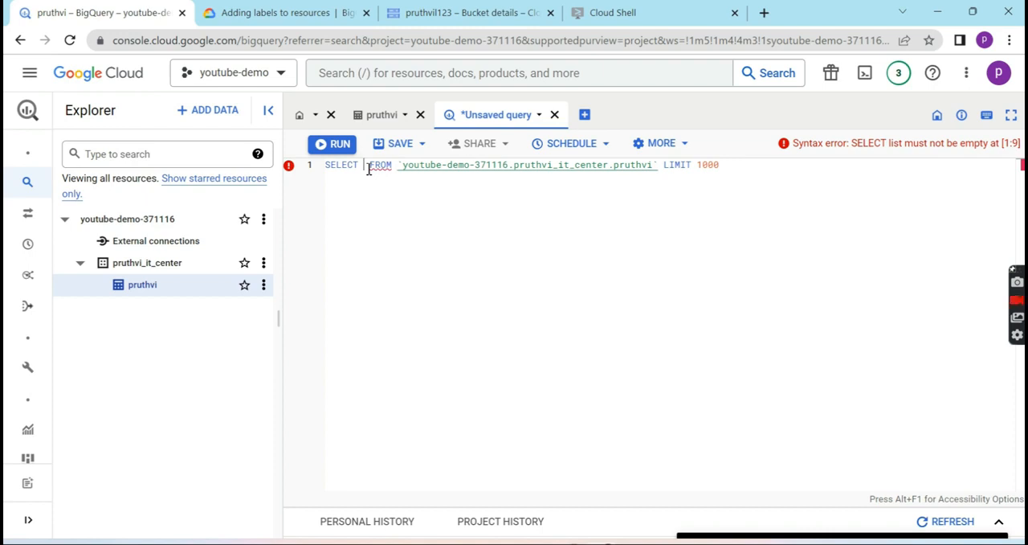
pyautogui.write('*')
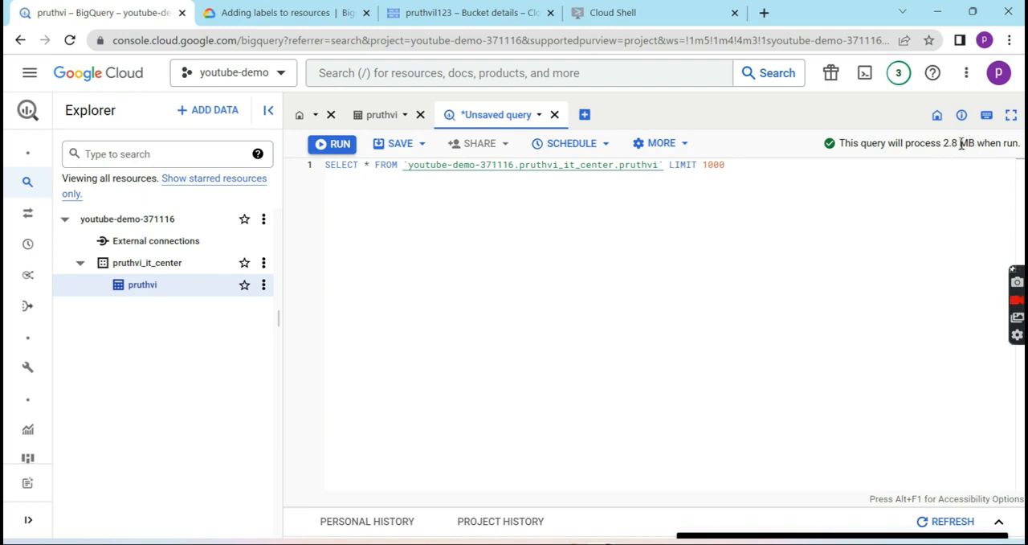
pyautogui.click(330, 148)
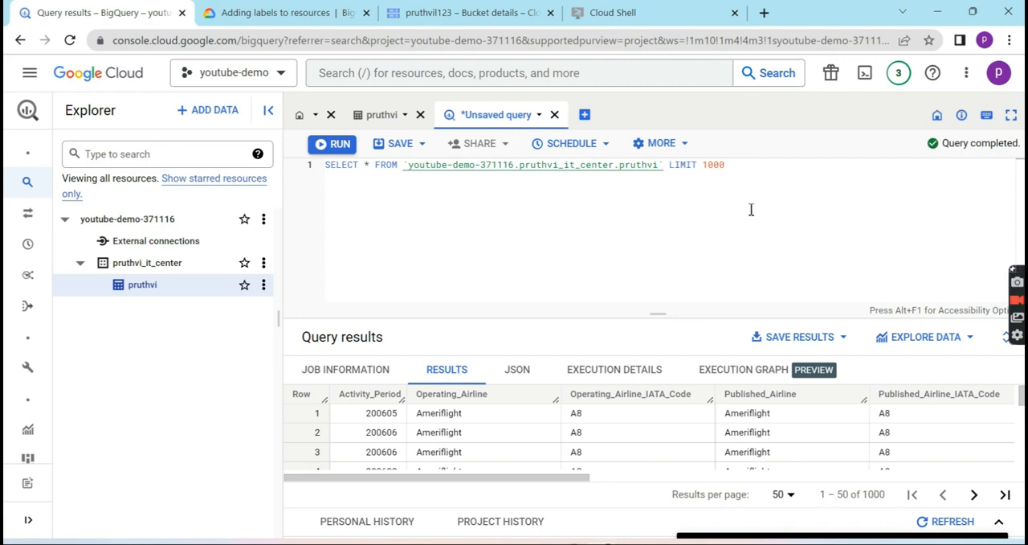
pyautogui.scroll(-2, 764, 432)
pyautogui.scroll(-1, 764, 432)
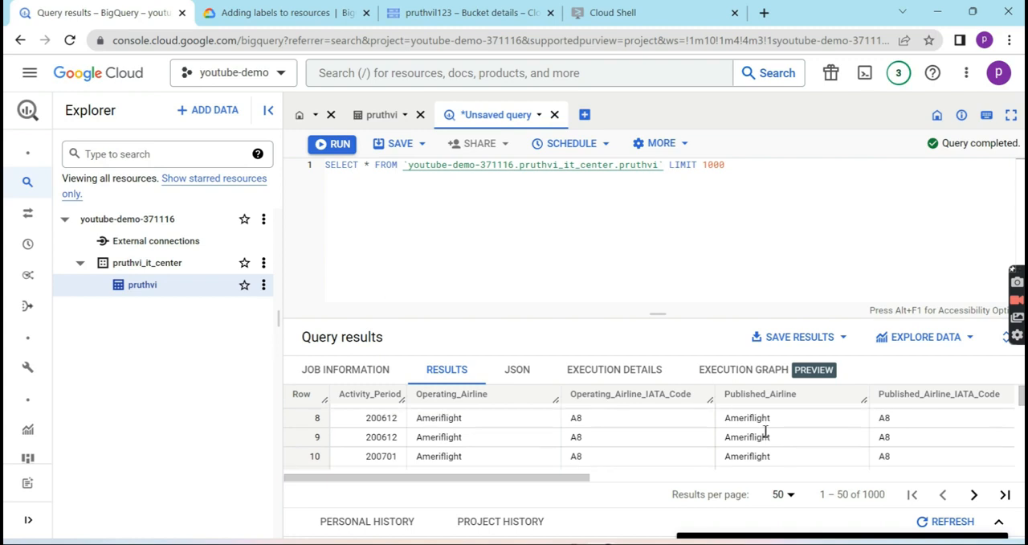
pyautogui.scroll(-7, 764, 432)
pyautogui.scroll(3, 764, 432)
pyautogui.scroll(7, 764, 432)
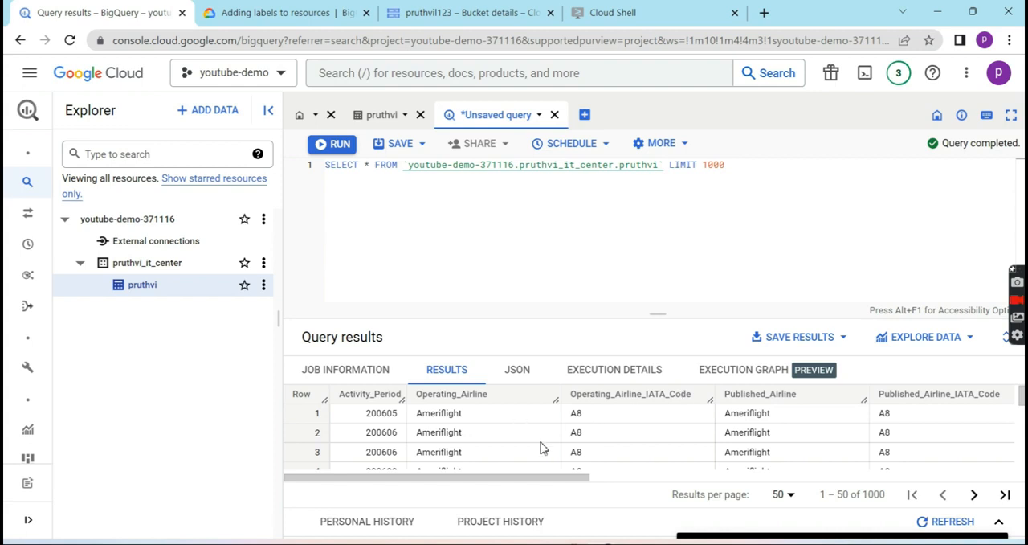
pyautogui.scroll(-3, 544, 444)
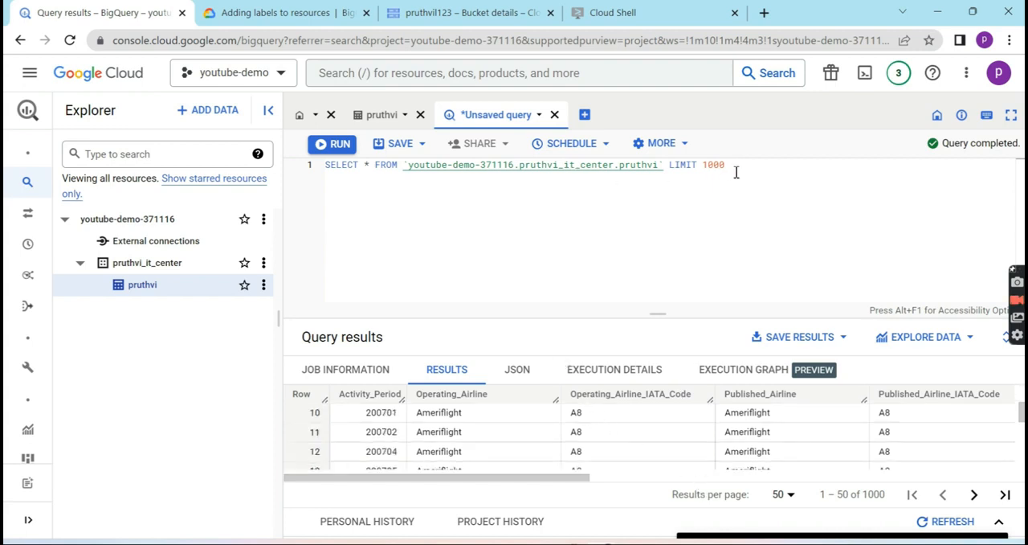
# - Replace the query with a SELECT * on the same table WHERE Operating_Airline='Ameriflight', run it and browse the results
pyautogui.moveTo(737, 172); pyautogui.dragTo(317, 175)
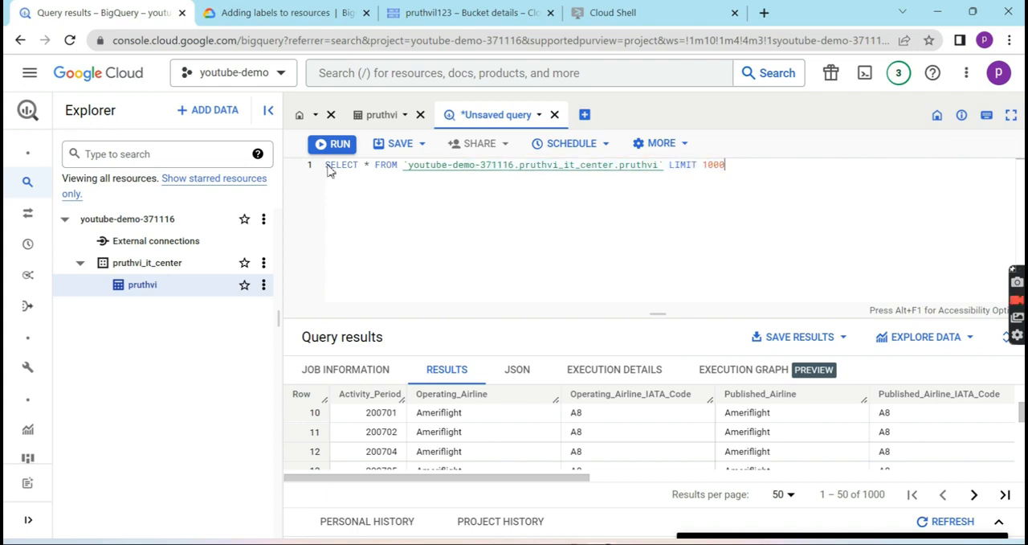
pyautogui.keyDown('shift'); pyautogui.click(328, 166); pyautogui.keyUp('shift')
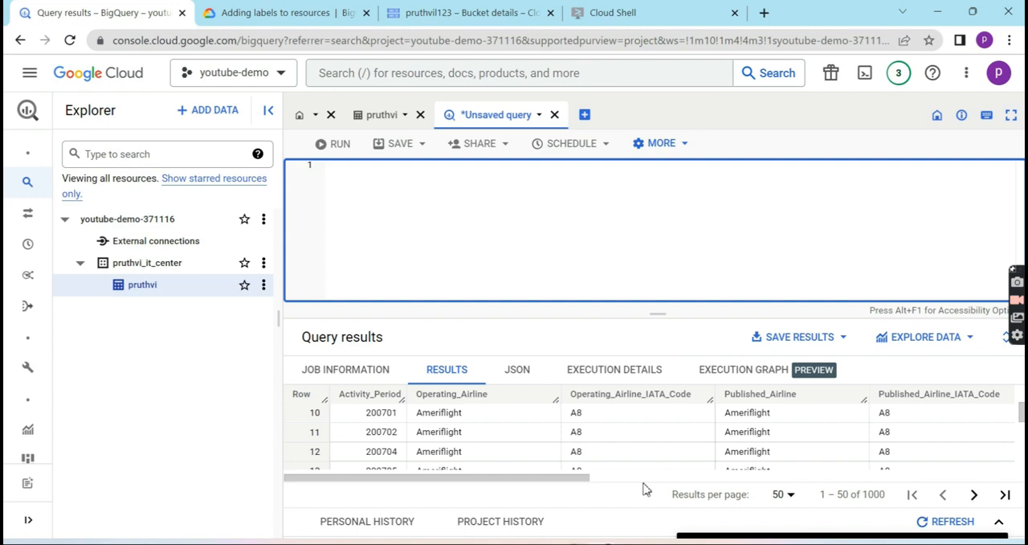
pyautogui.write("SELECT * FROM `youtube-demo-371116.pruthvi_it_center.pruthvi` WHERE Operating_Airline='Ameriflight';")
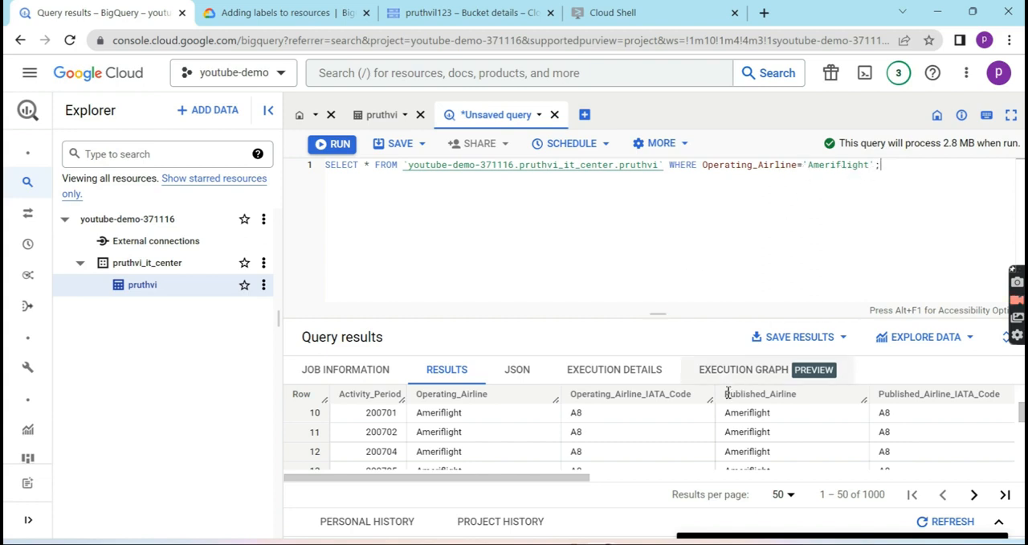
pyautogui.scroll(-8, 663, 463)
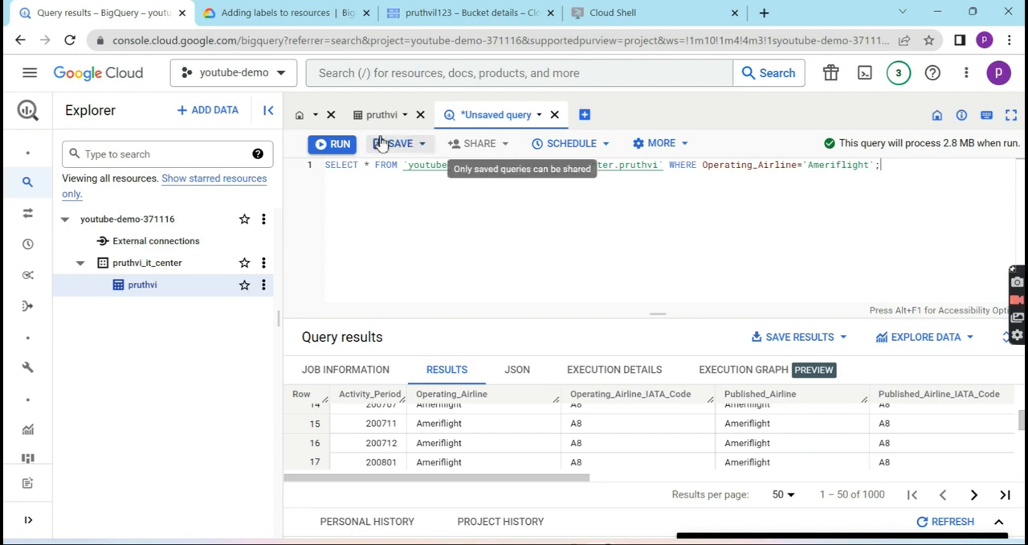
pyautogui.click(342, 147)
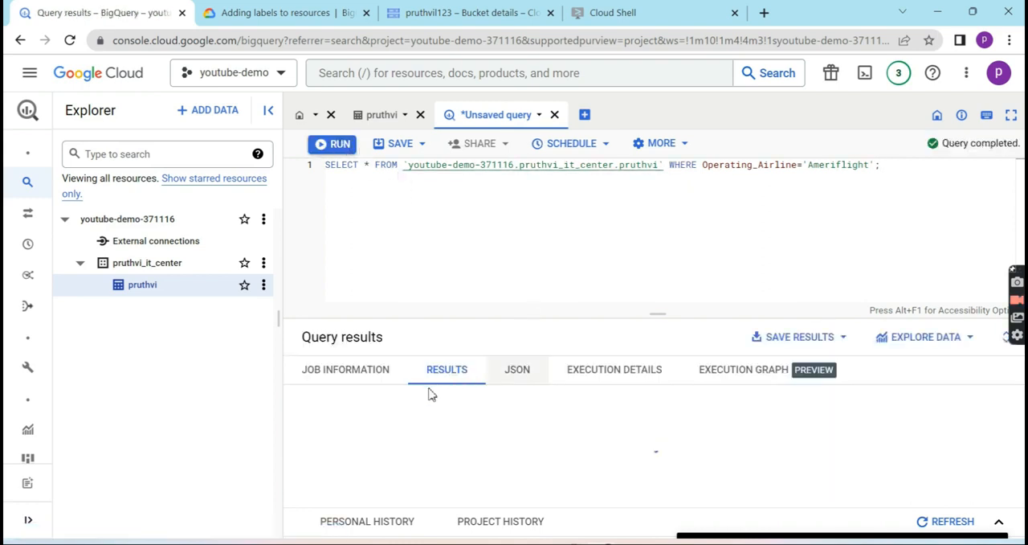
pyautogui.scroll(-5, 454, 461)
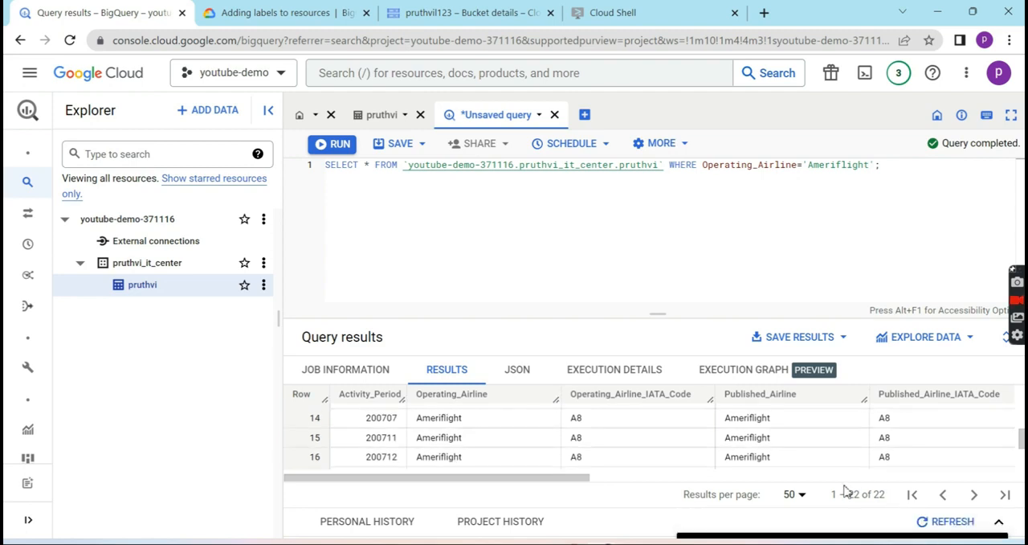
pyautogui.scroll(-2, 710, 444)
pyautogui.scroll(1, 709, 444)
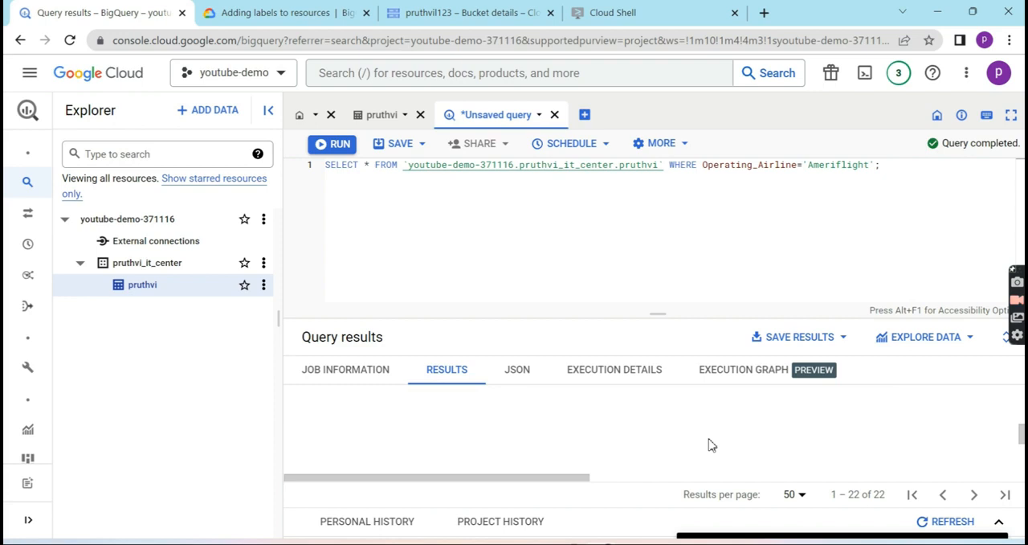
# - Change the selection to AVG(Passenger_Count), keeping the Operating_Airline='Ameriflight' condition, and run the query
pyautogui.scroll(6, 710, 444)
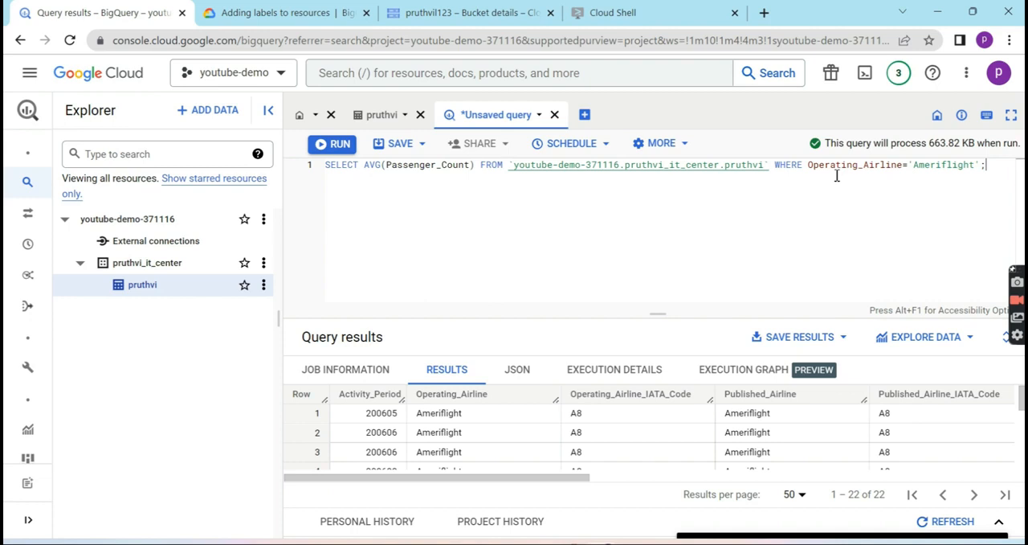
pyautogui.click(341, 147)
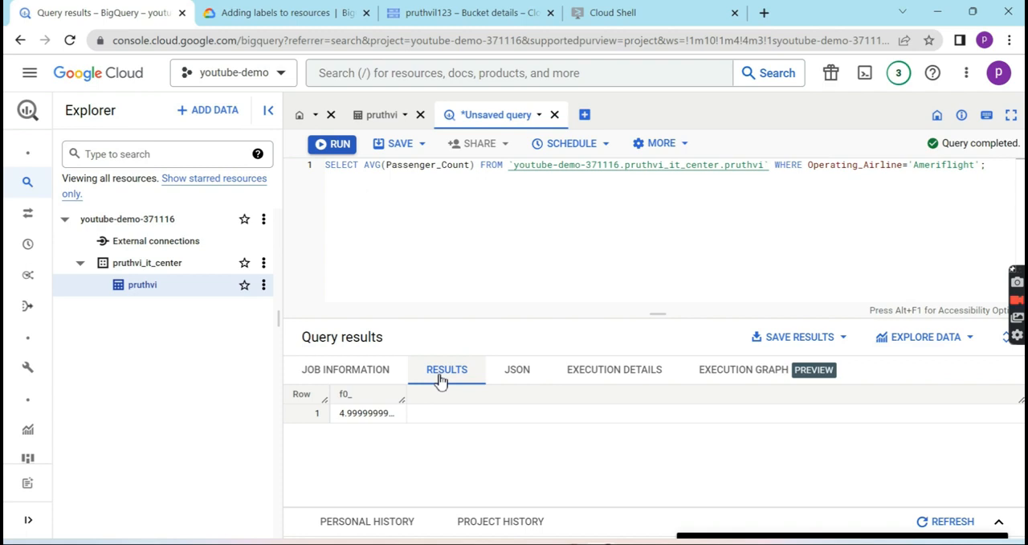
# - Inspect the average query's JSON output and its execution details, including the timing of each stage
pyautogui.click(541, 377)
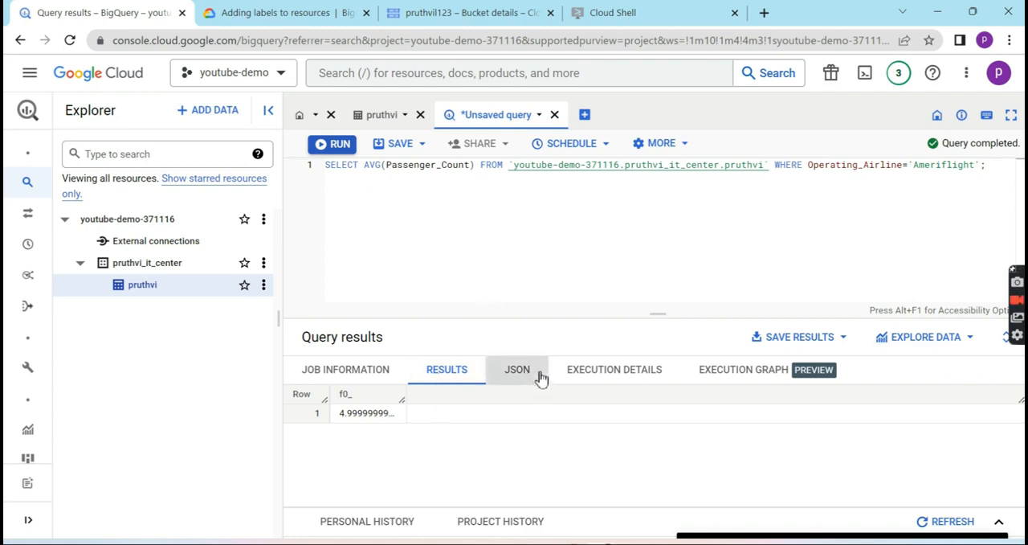
pyautogui.click(592, 375)
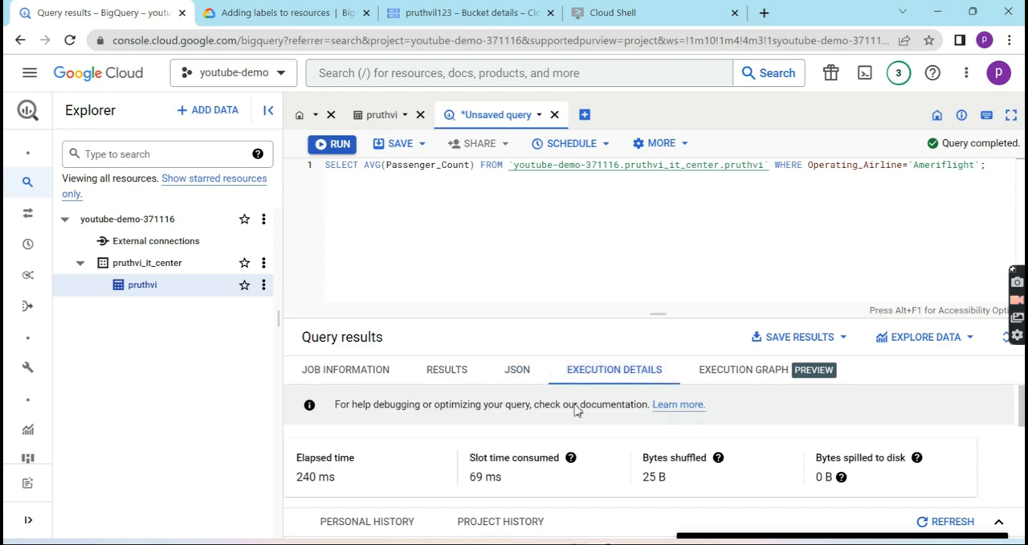
pyautogui.scroll(-5, 576, 410)
pyautogui.scroll(1, 576, 410)
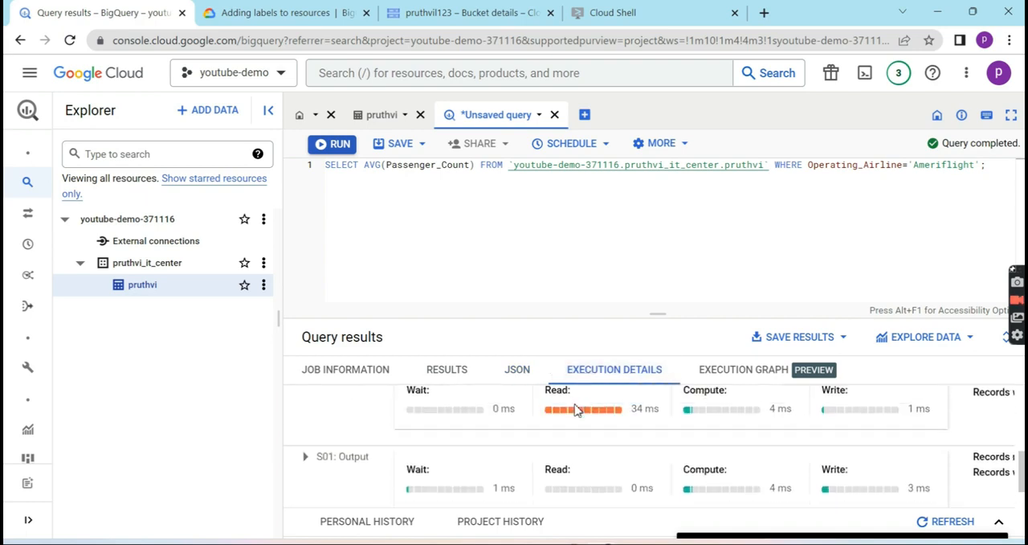
pyautogui.scroll(1, 575, 409)
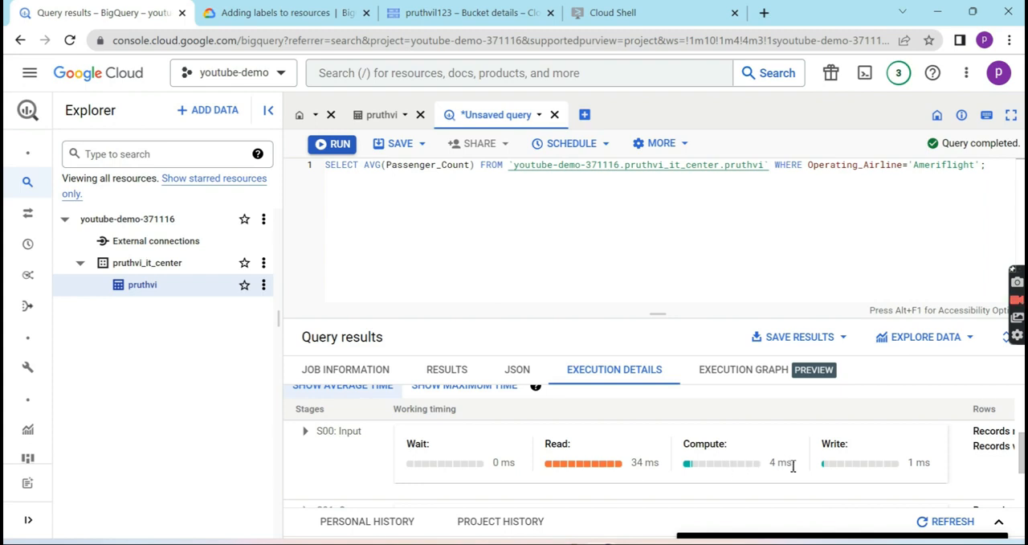
pyautogui.scroll(-2, 792, 465)
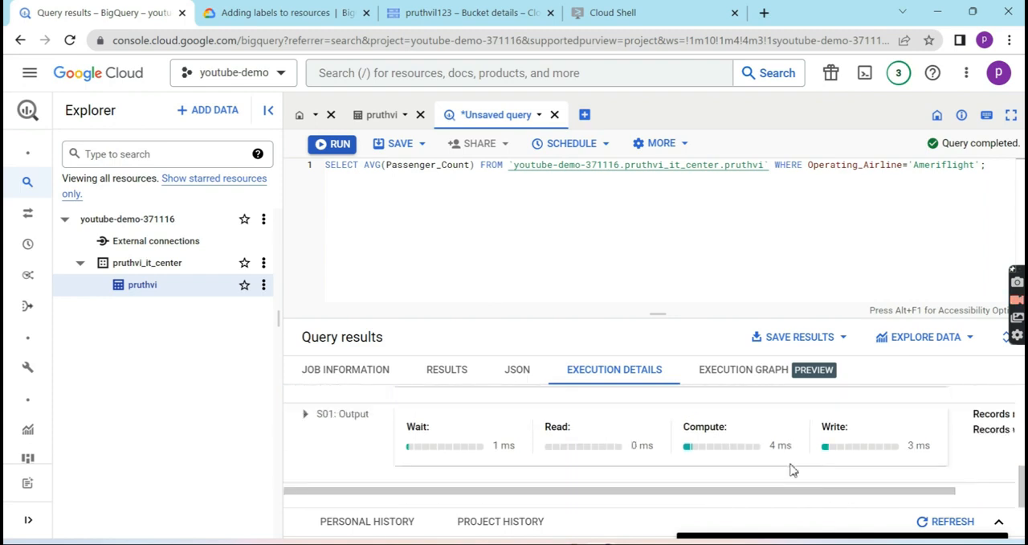
pyautogui.scroll(5, 793, 470)
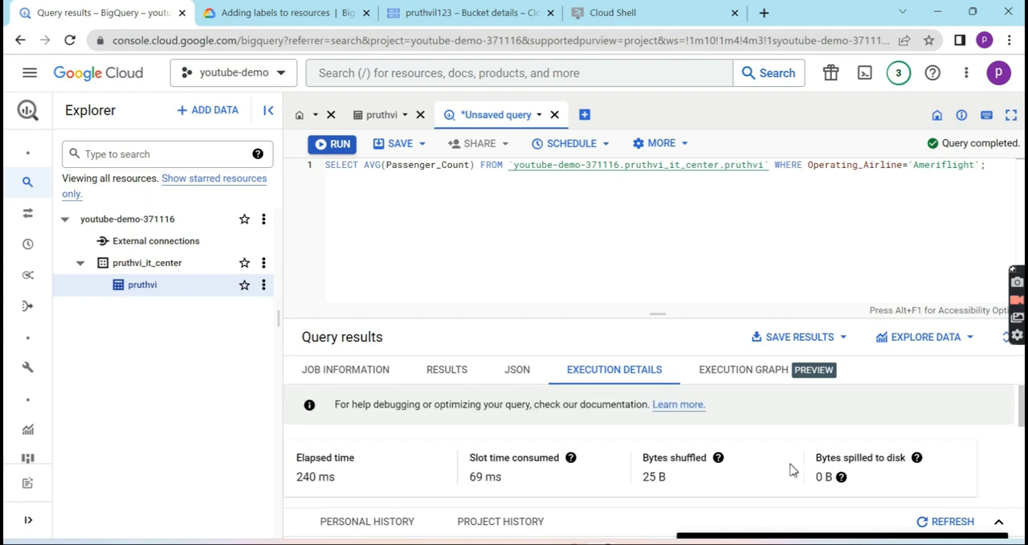
# - Replace AVG with count on Passenger_Count, keeping the Operating_Airline='Ameriflight' condition, and run the query
pyautogui.click(381, 171)
pyautogui.press('BackSpace')
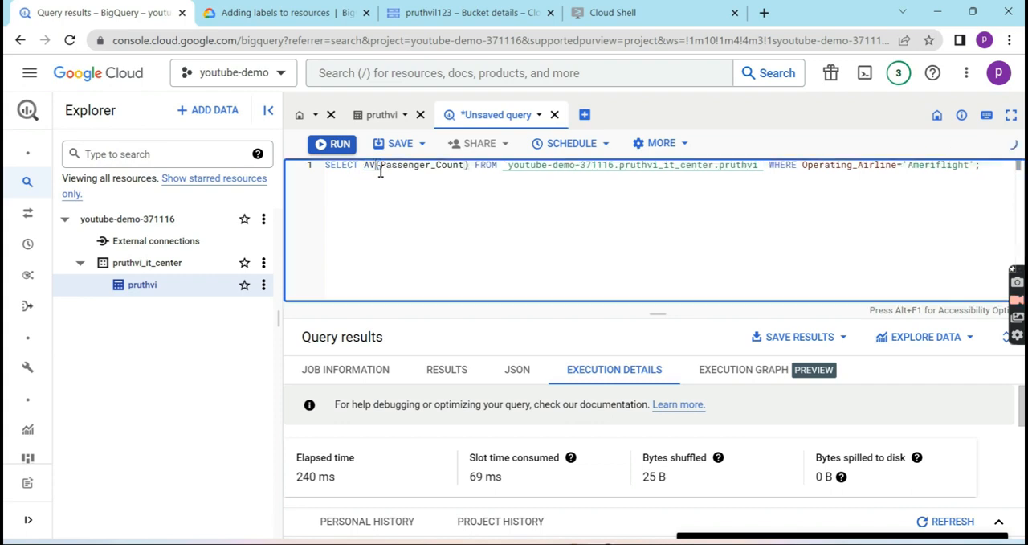
pyautogui.press('BackSpace')
pyautogui.press('BackSpace')
pyautogui.write('count')
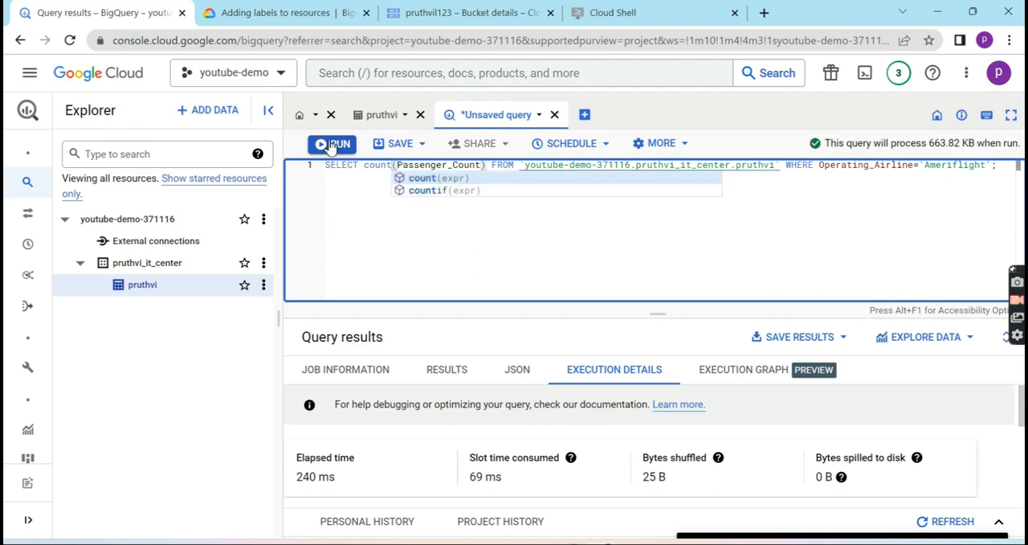
pyautogui.click(331, 144)
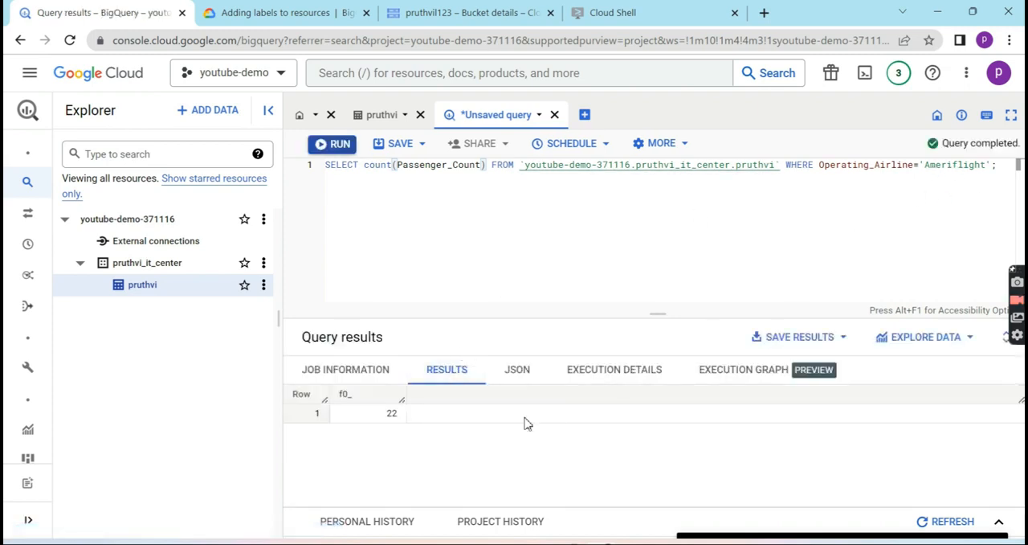
pyautogui.doubleClick(391, 413)
pyautogui.click(589, 275)
# - Reload the BigQuery page, reopen the table and try to preview its rows again
pyautogui.click(377, 115)
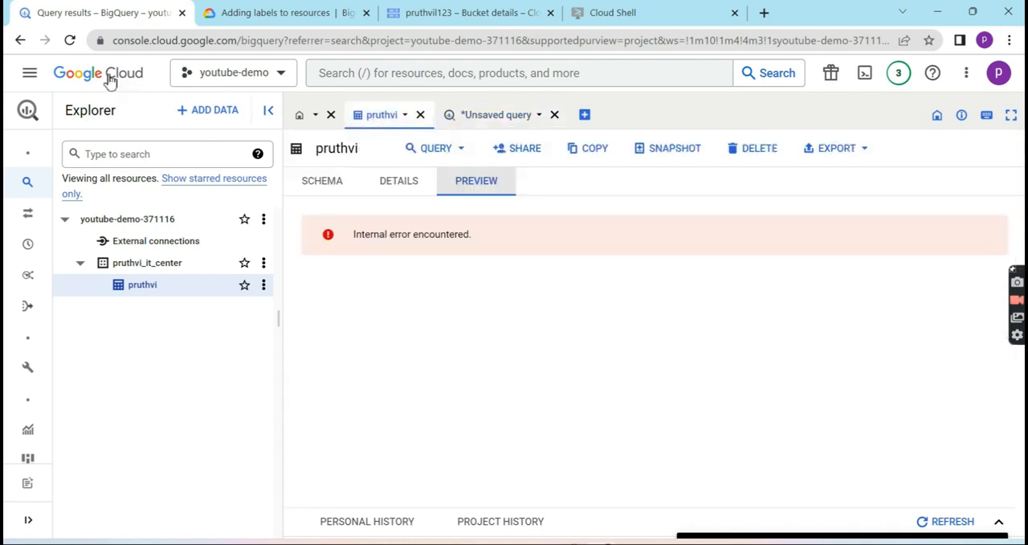
pyautogui.click(72, 40)
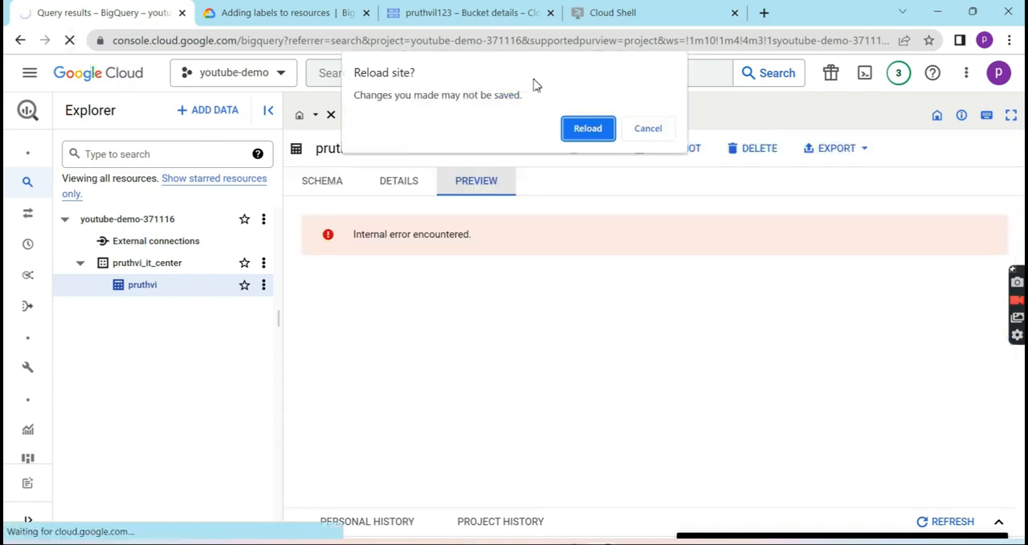
pyautogui.click(595, 132)
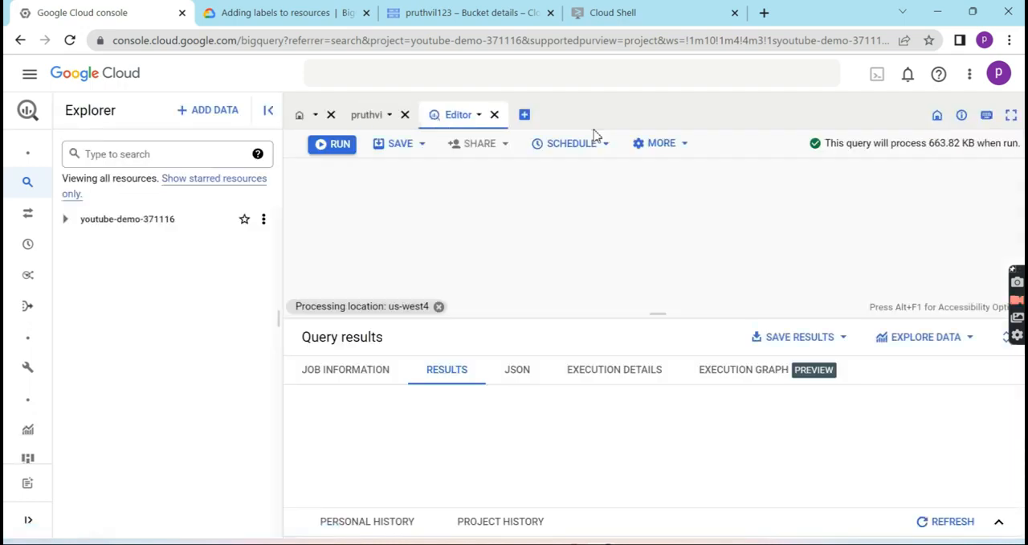
pyautogui.click(373, 126)
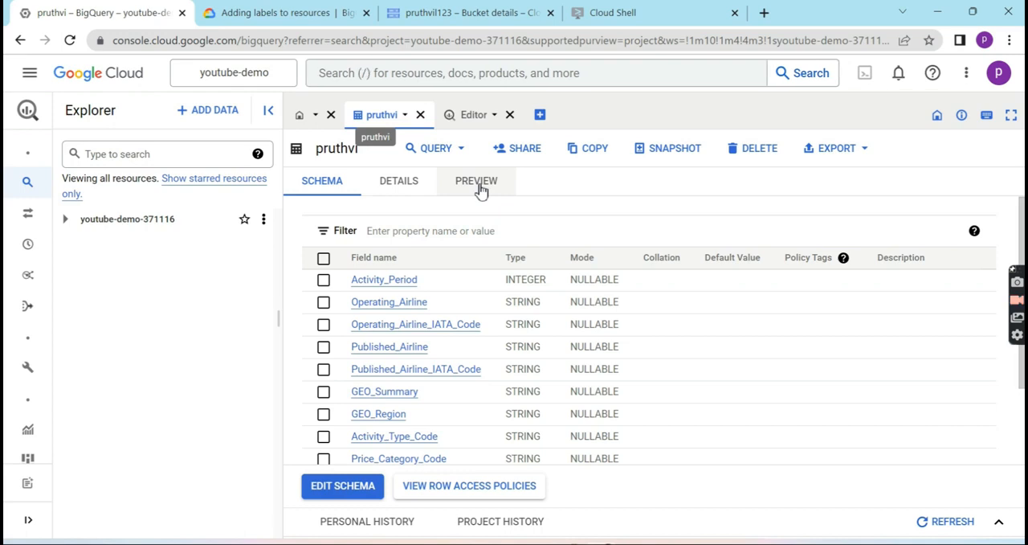
pyautogui.click(479, 184)
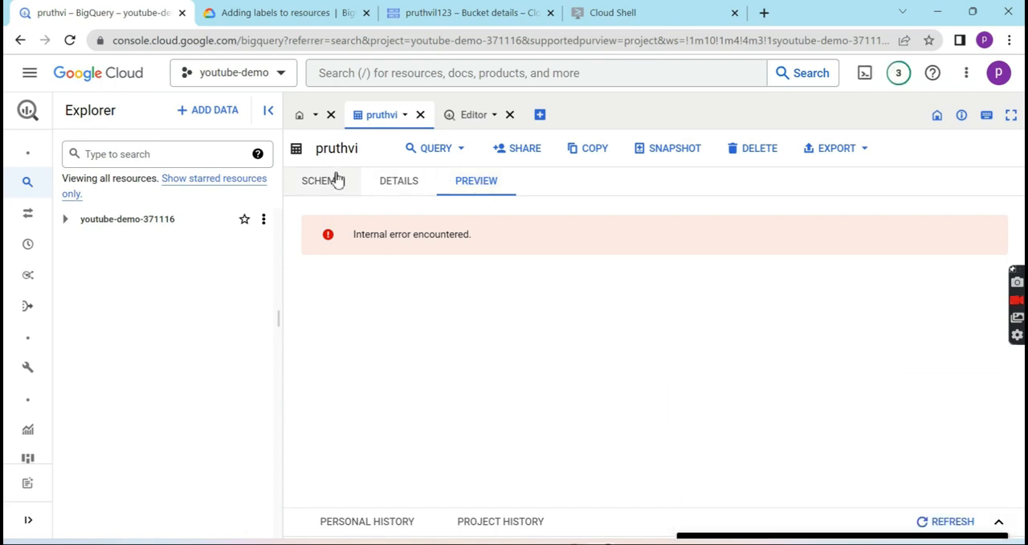
pyautogui.moveTo(299, 221); pyautogui.dragTo(455, 219)
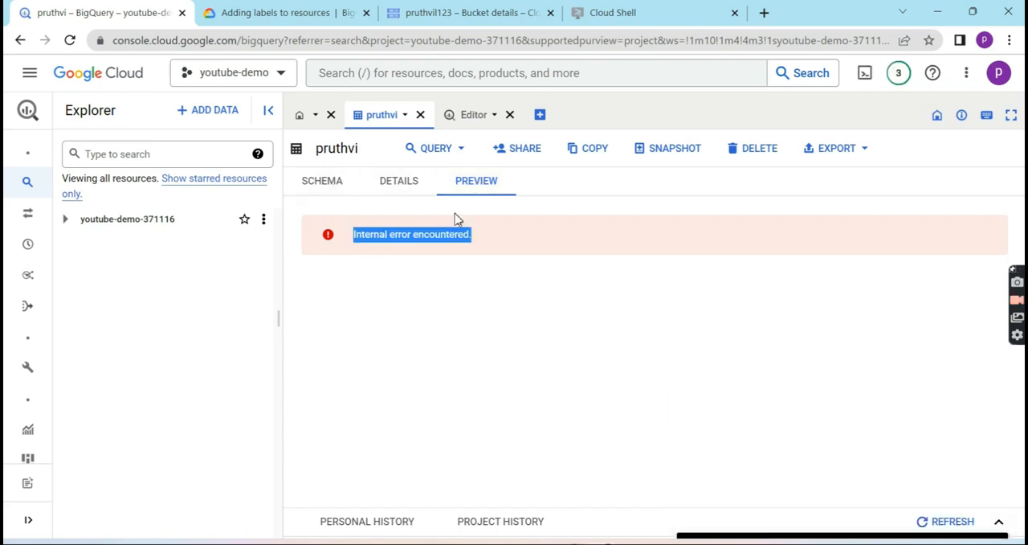
pyautogui.click(347, 233)
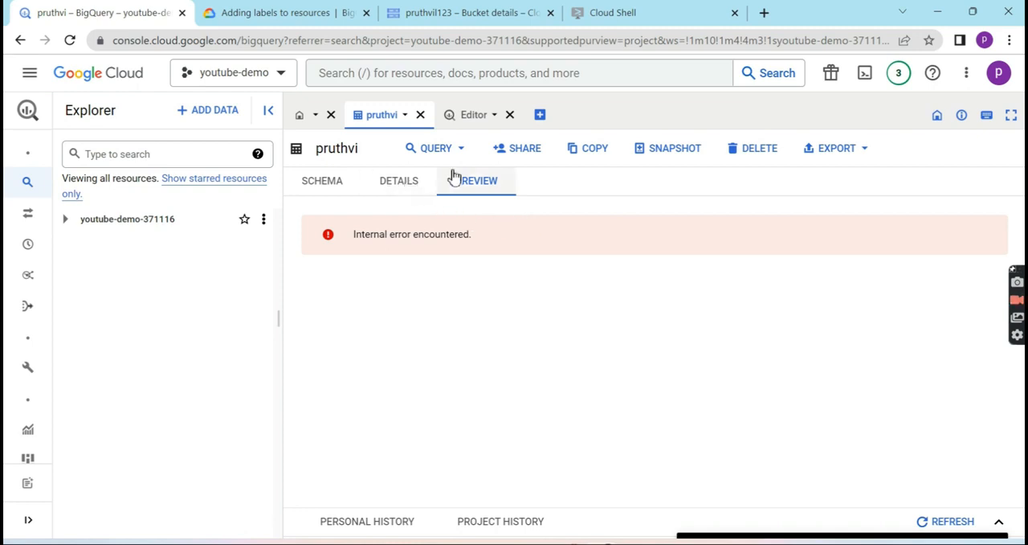
# - Review the count query's results and the table's schema, ending back in the query editor
pyautogui.click(471, 125)
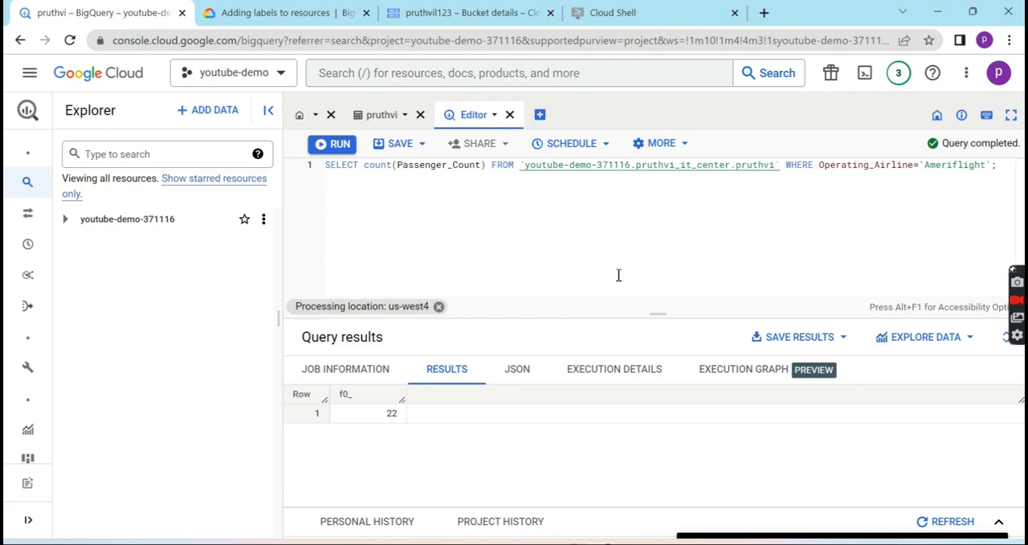
pyautogui.click(389, 122)
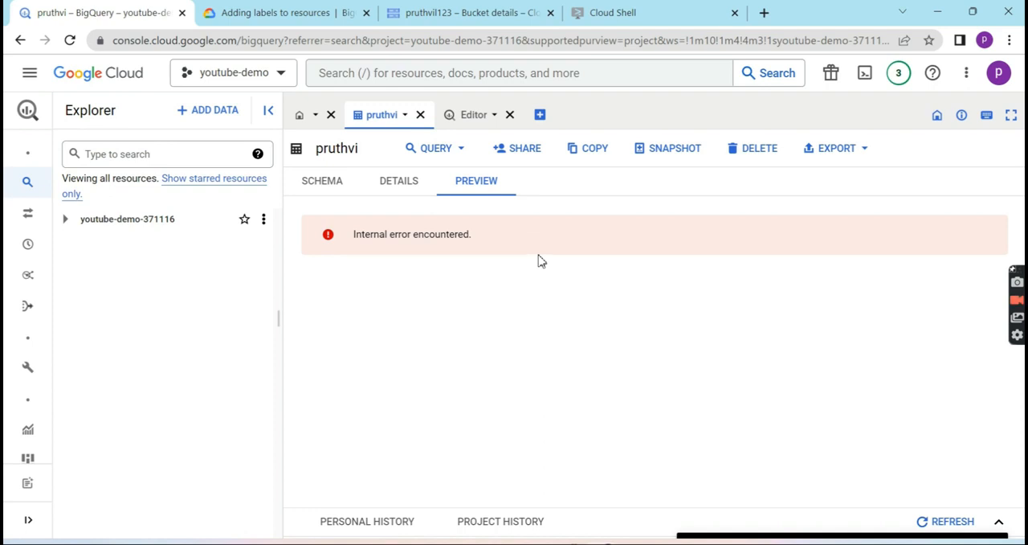
pyautogui.click(336, 181)
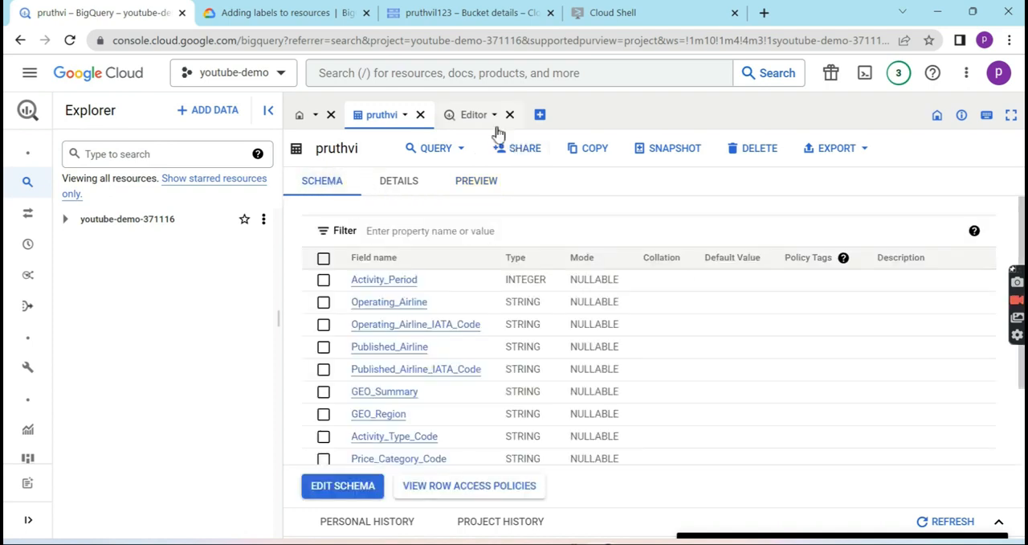
pyautogui.click(480, 122)
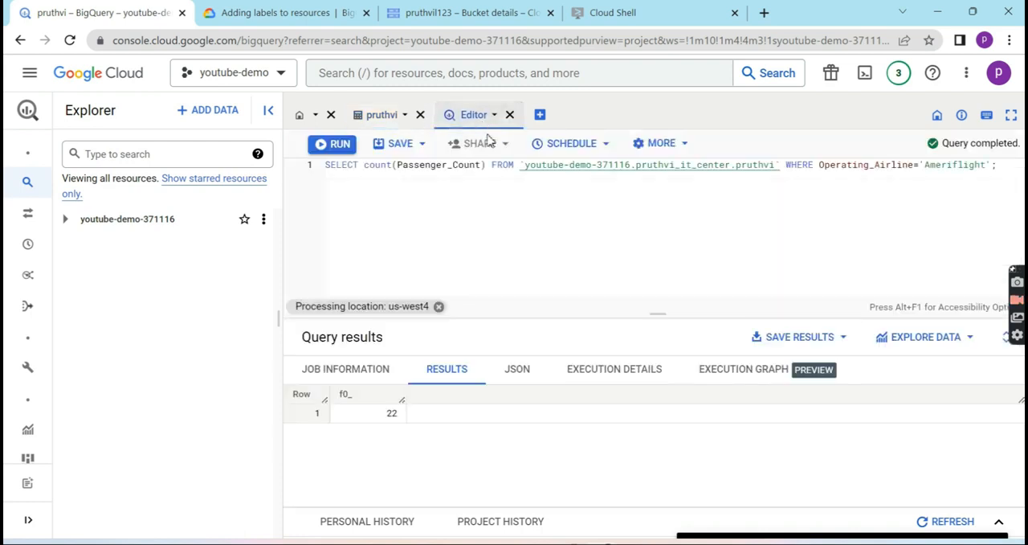